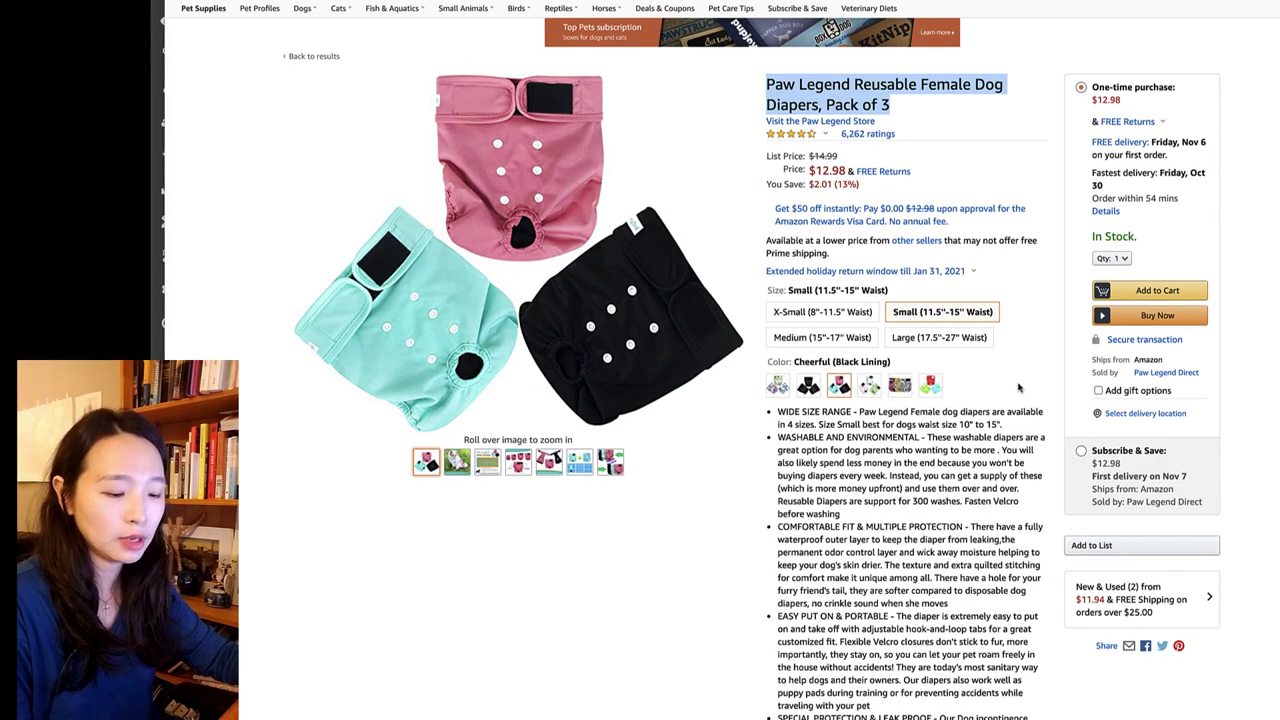
Search the Paw Legend dog diaper product page for the word "puppy" and check the description around it.
click(1018, 387)
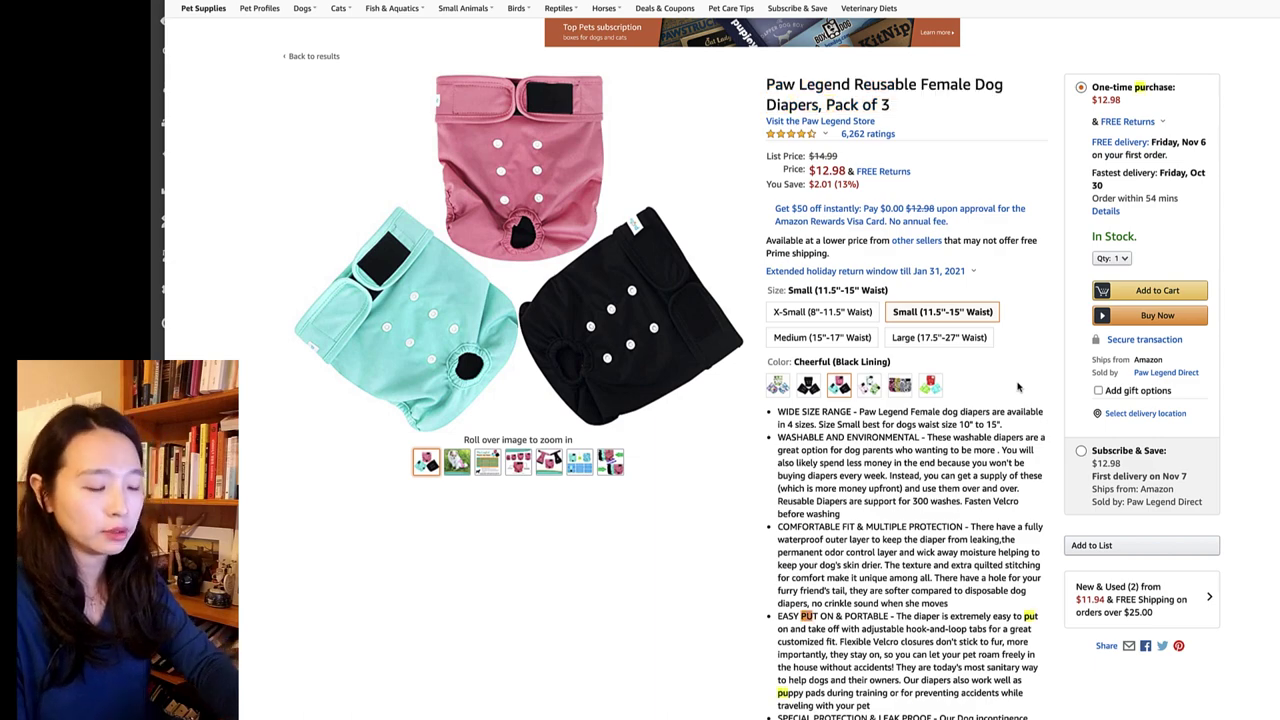
scroll(1078, 494, down, 4)
scroll(1078, 494, up, 5)
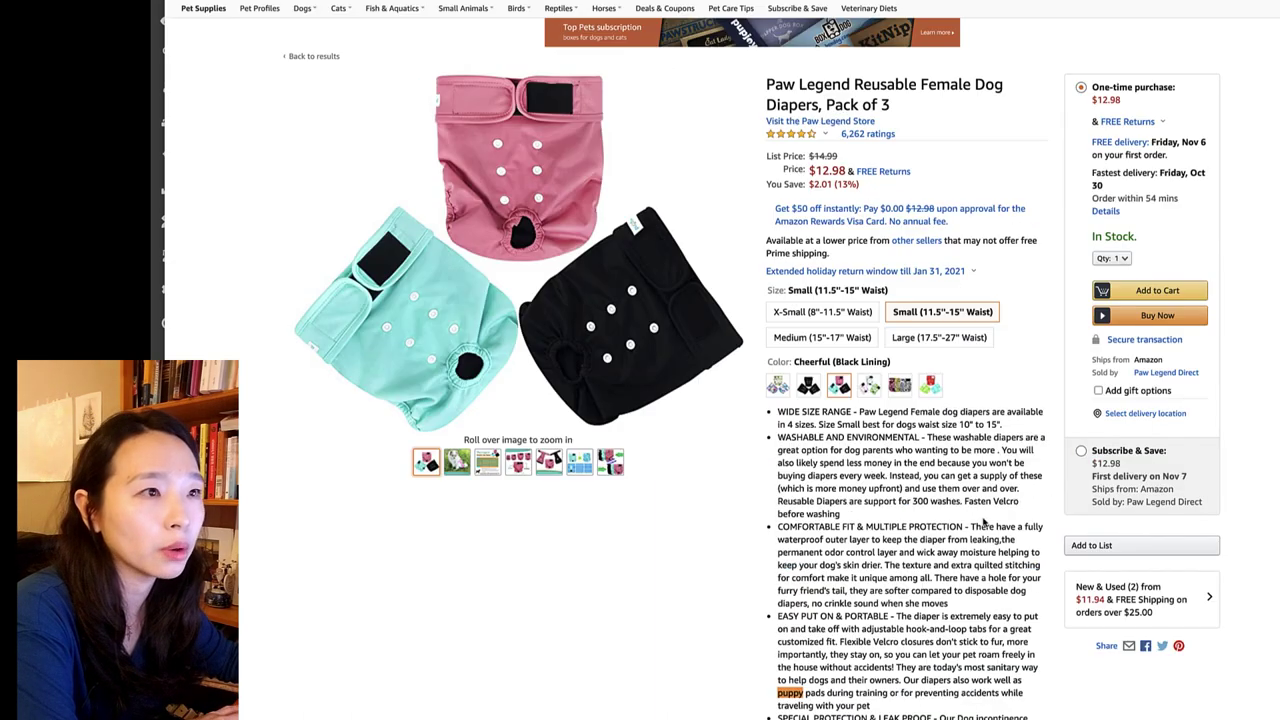
scroll(985, 520, down, 3)
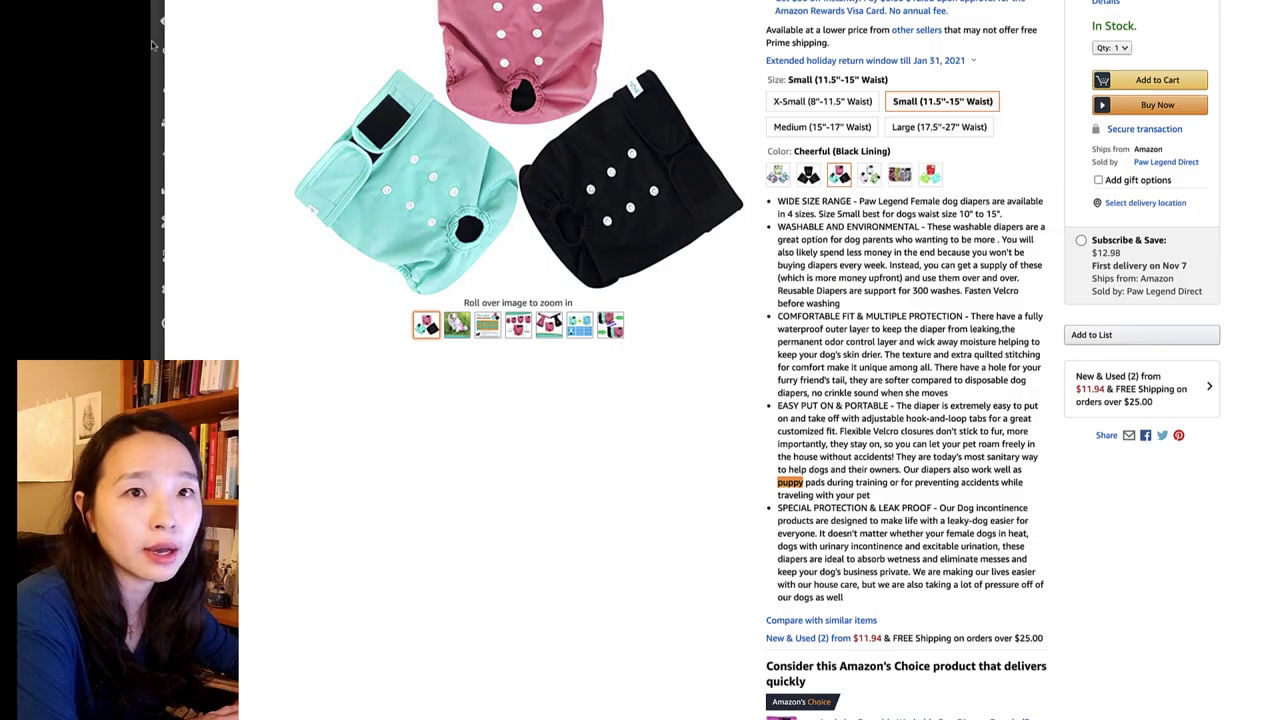
Switch to the title builder and start editing the draft title "Dog Puppy Diaper".
click(157, 57)
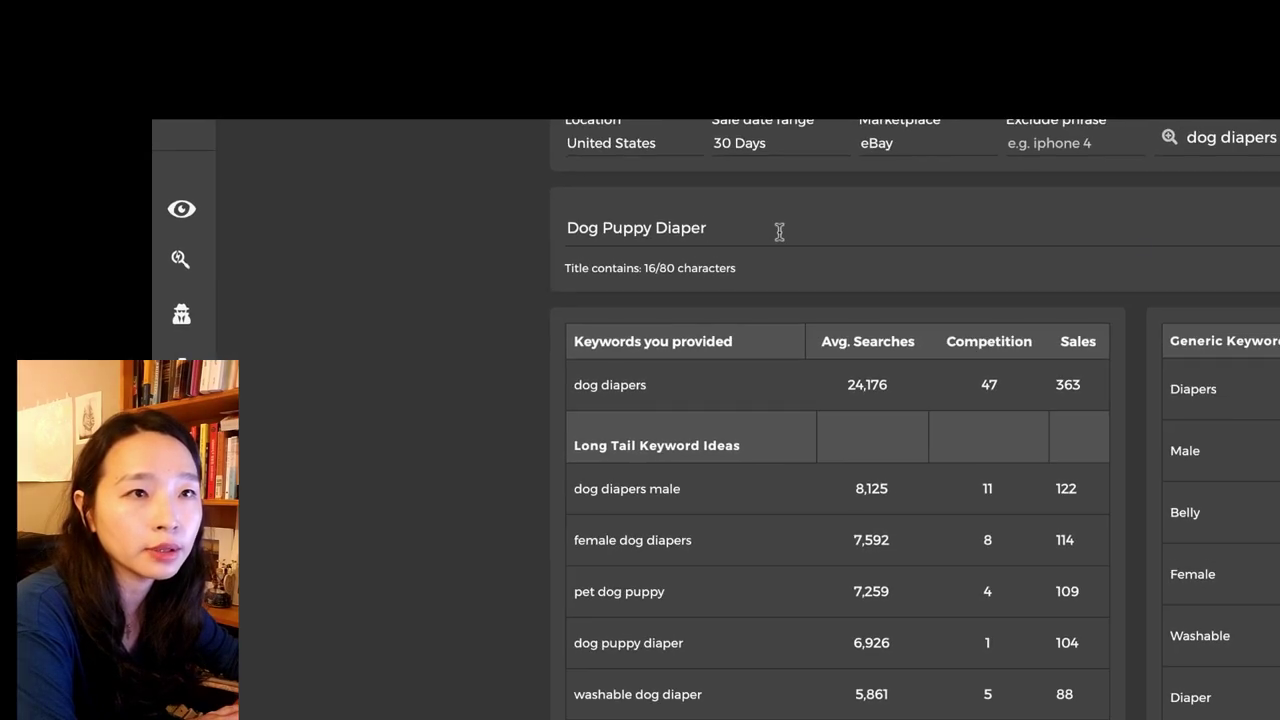
click(777, 231)
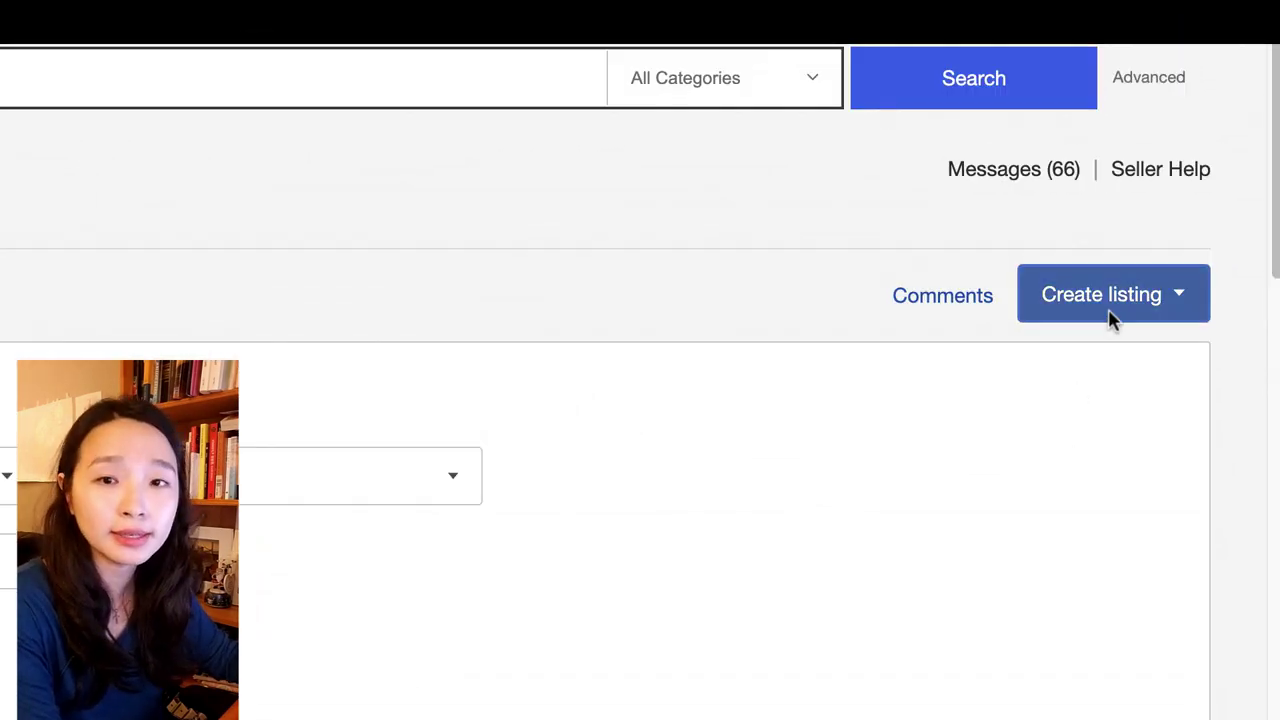
Create an eBay listing named "Pet Dog Puppy Diaper - Washable Dog Diaper For Female Diapers 3 Pack" without selecting a catalog product.
click(1108, 318)
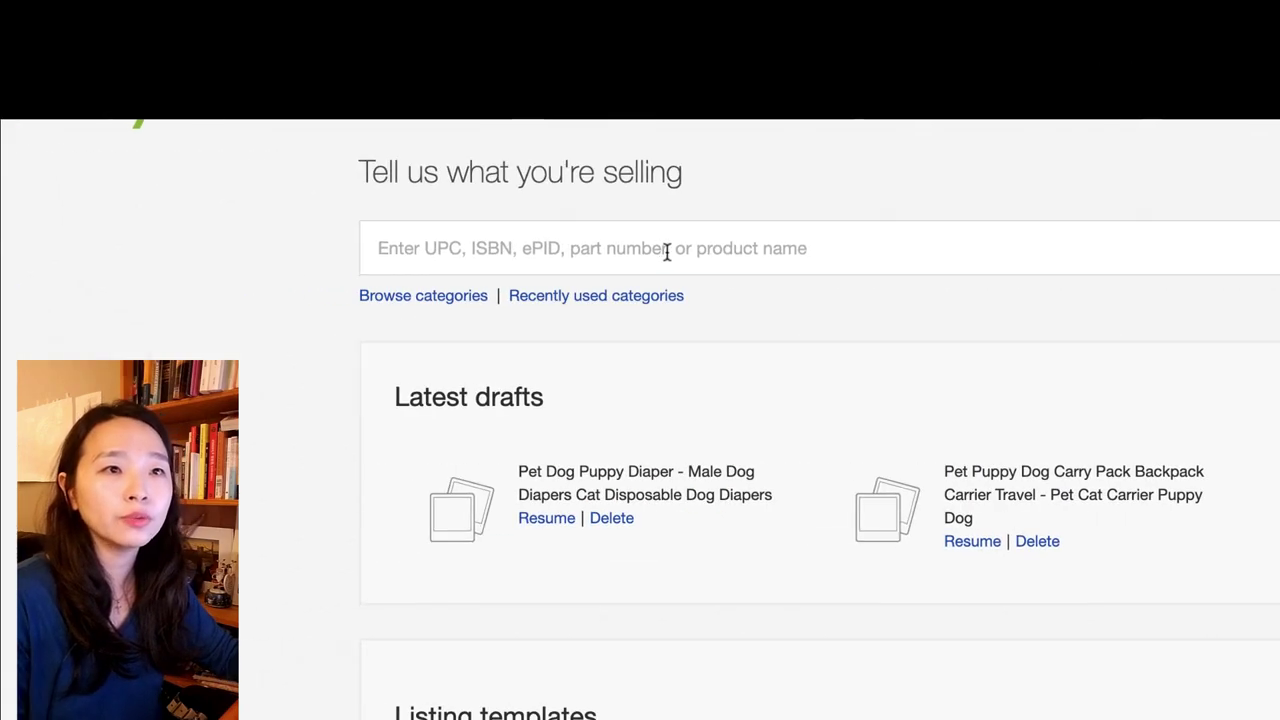
click(666, 249)
text(Pet Dog Puppy Diaper - Washable Dog Diaper For Female Diapers 3 Pack)
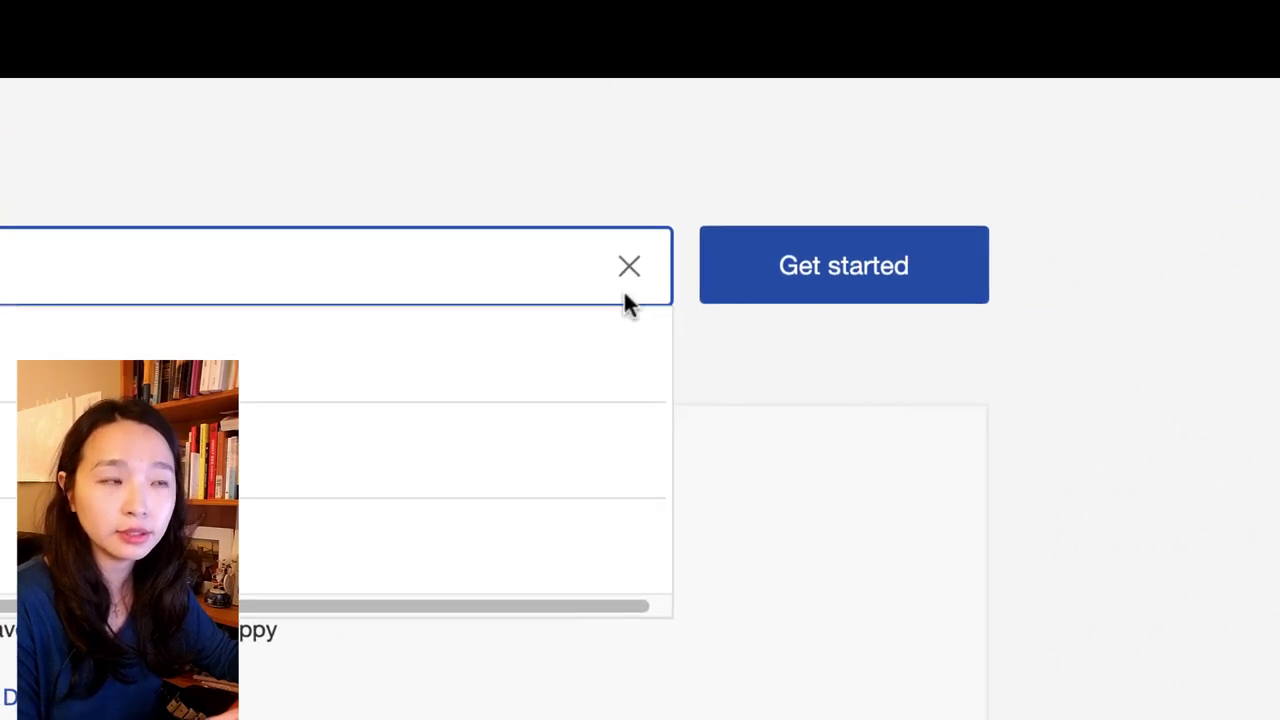
click(837, 271)
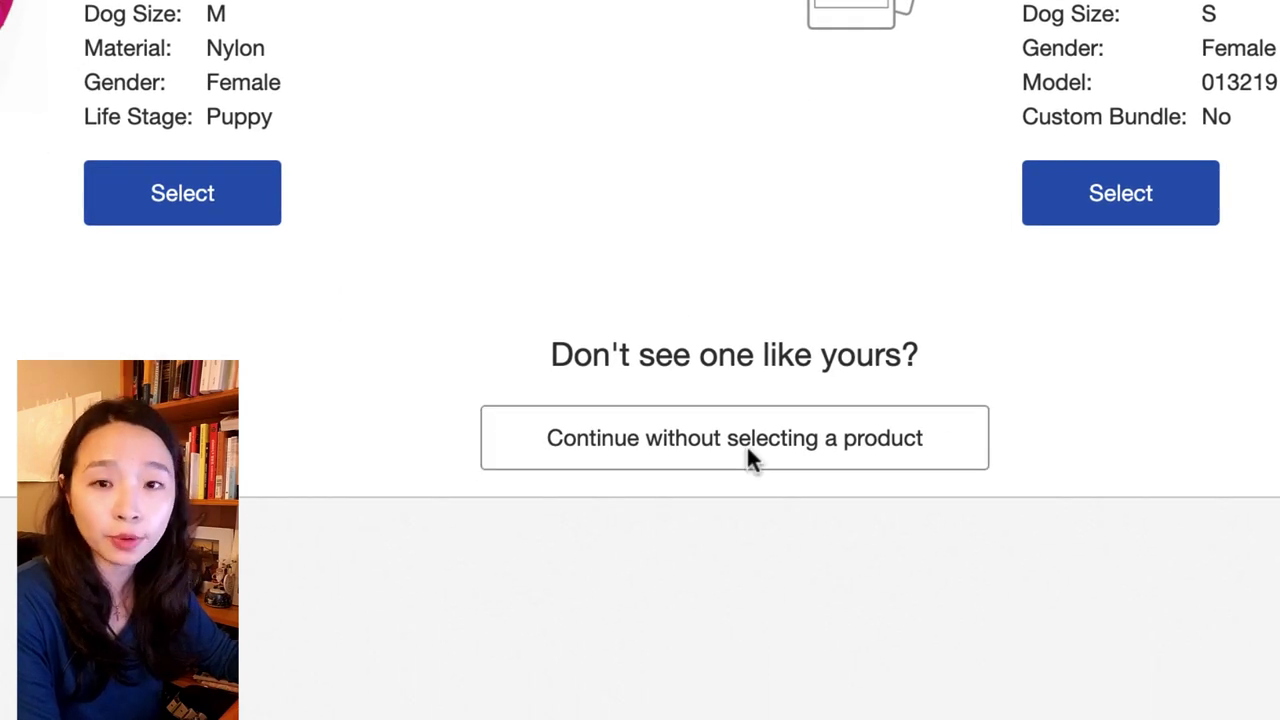
click(747, 448)
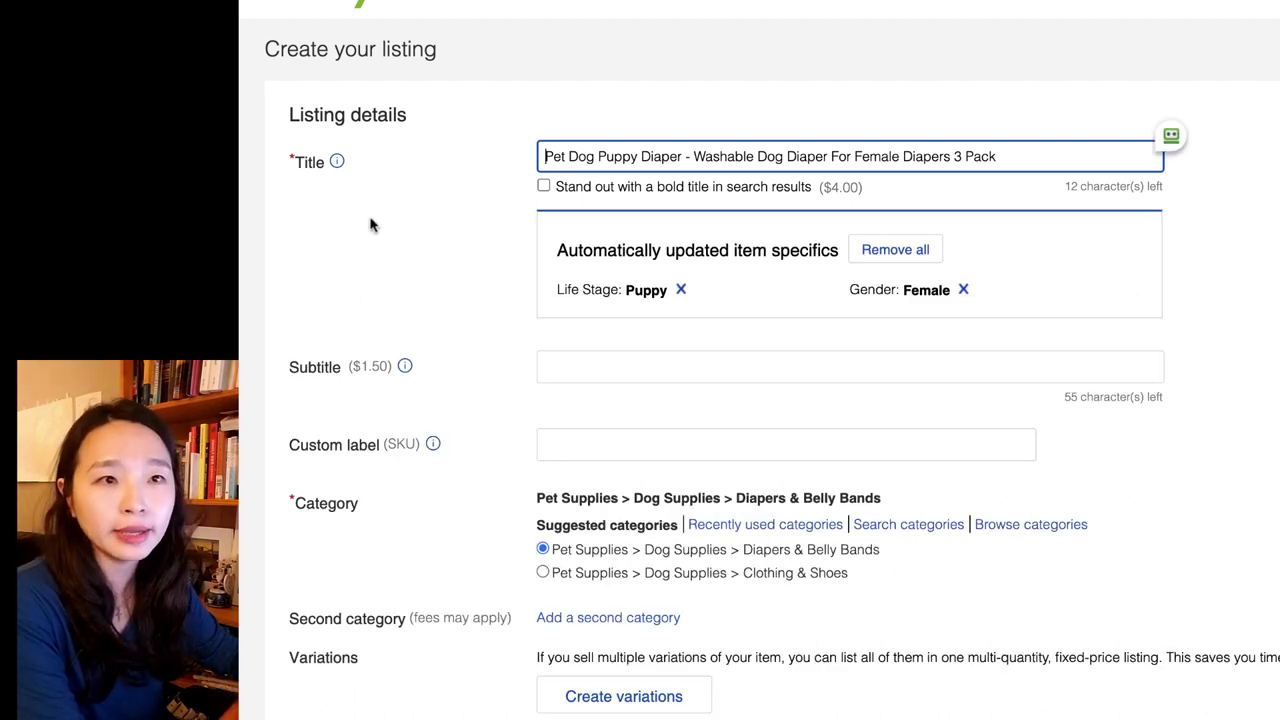
Examine the listing's title section and the subtitle option with its fee, leaving the subtitle blank.
scroll(404, 248, down, 1)
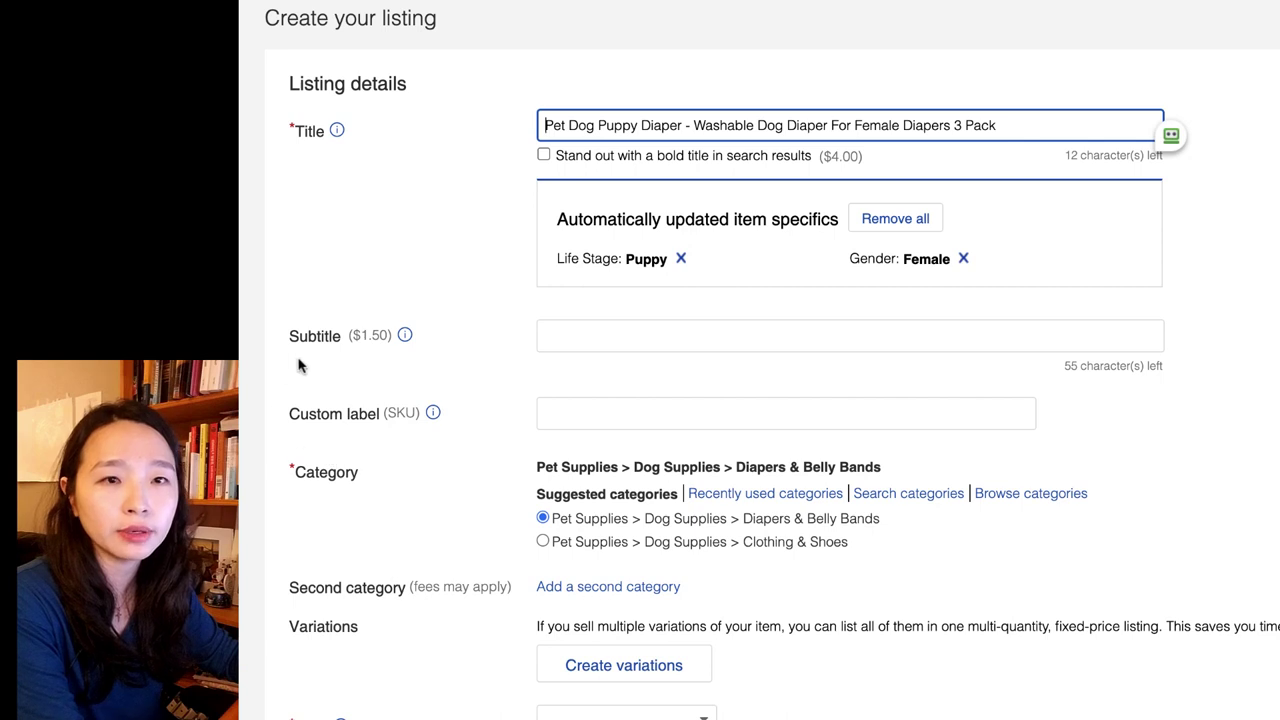
scroll(403, 412, down, 1)
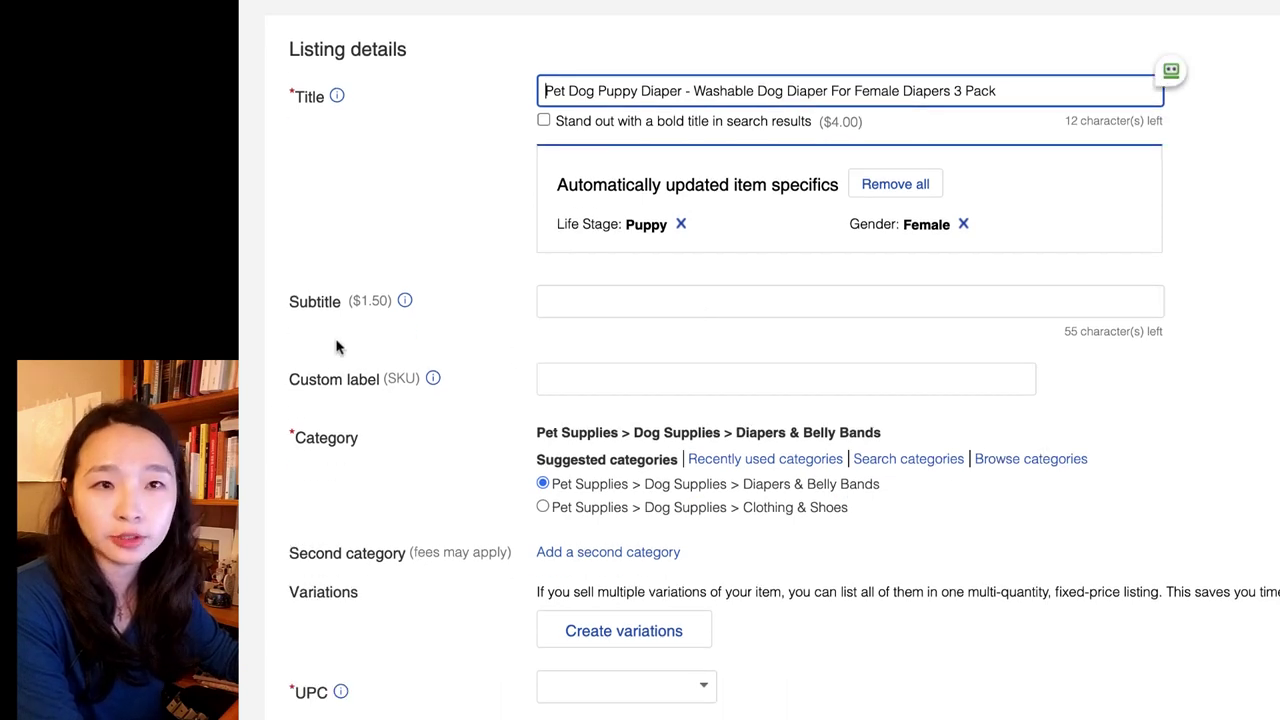
drag(350, 307, 392, 305)
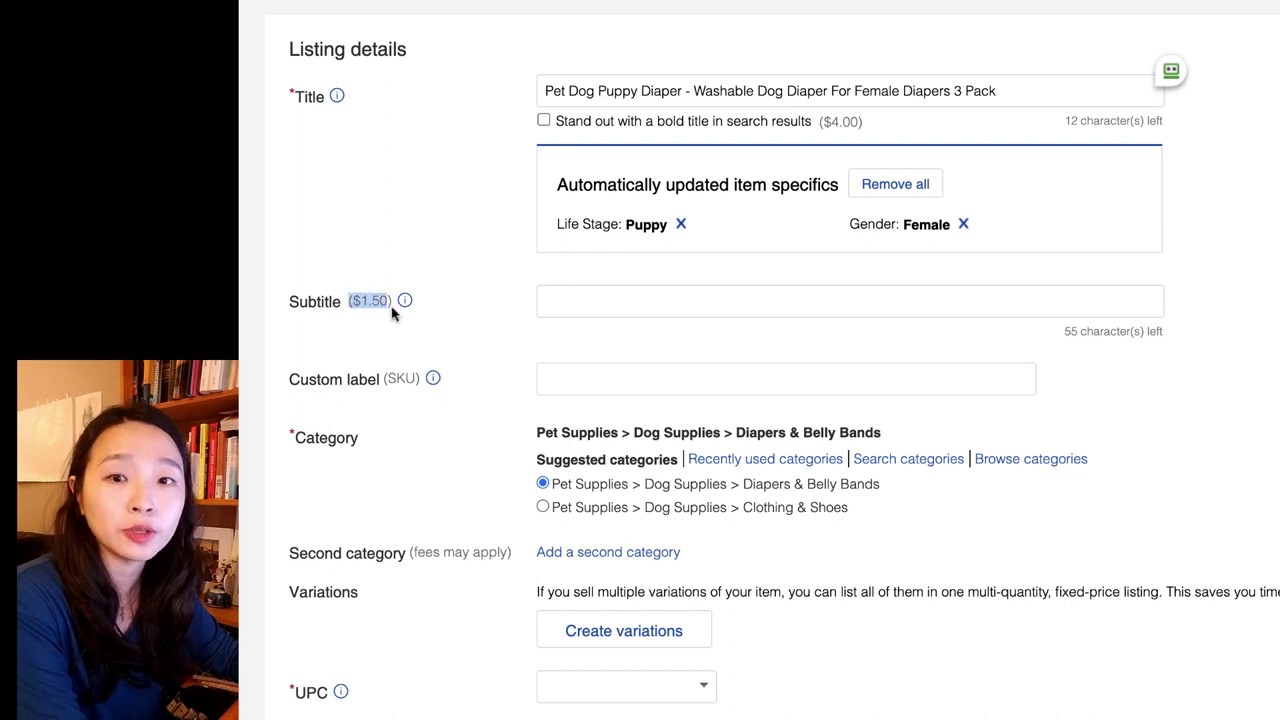
scroll(691, 197, down, 2)
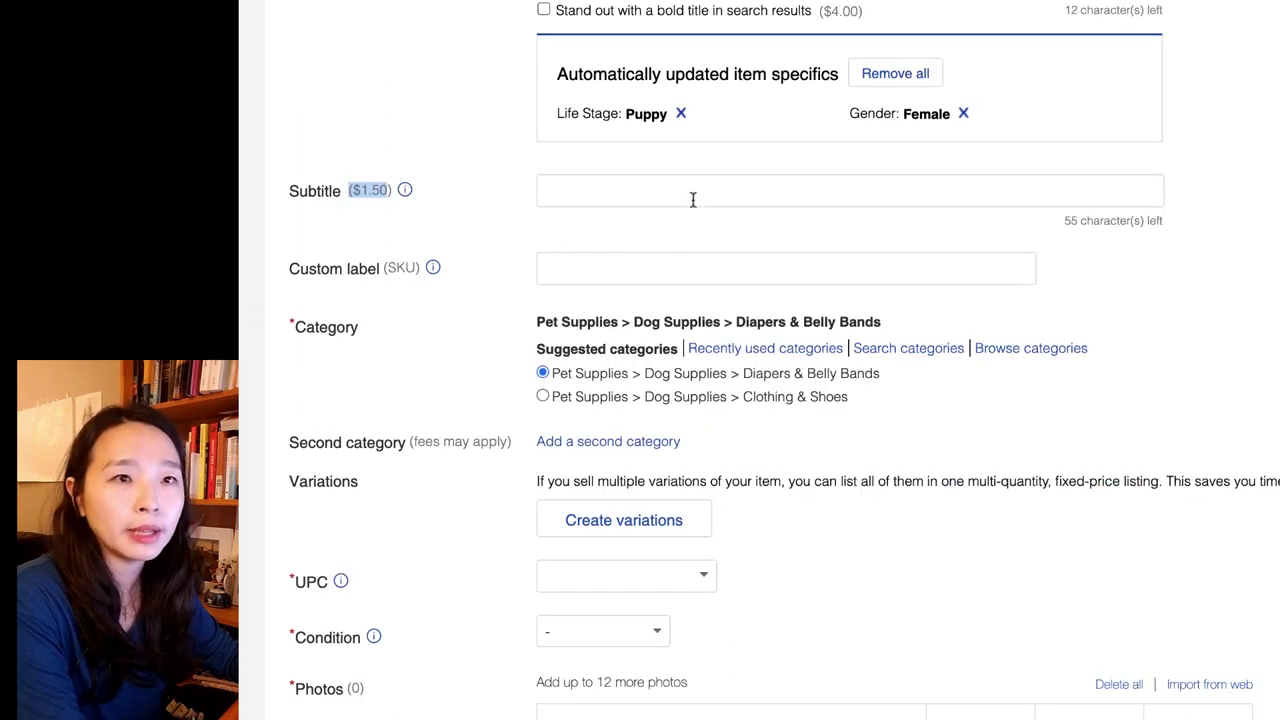
click(706, 186)
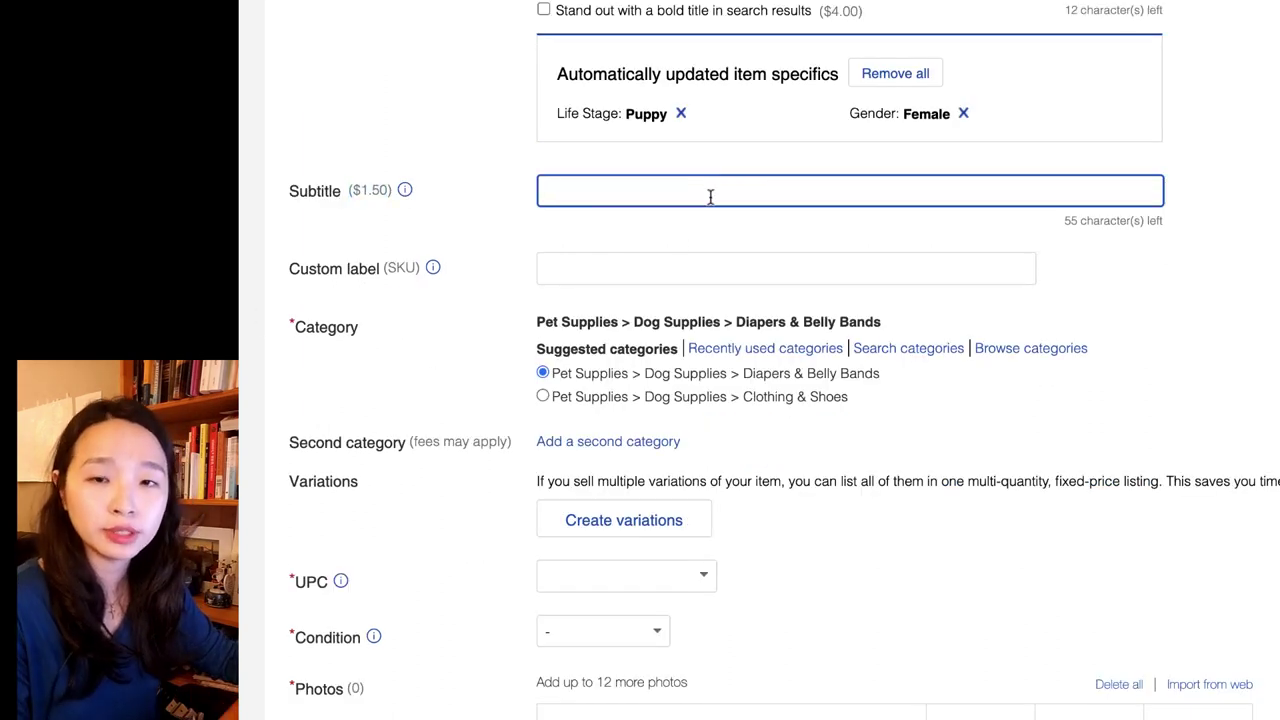
scroll(370, 325, down, 1)
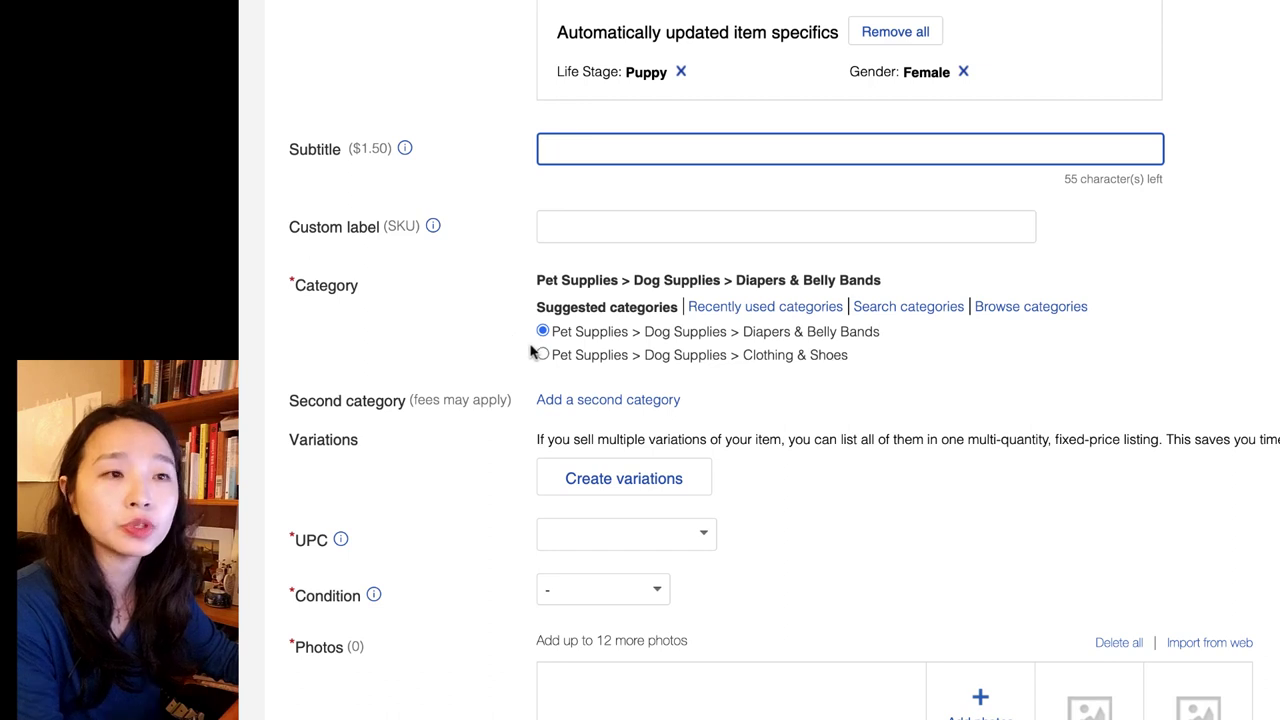
Set the listing's UPC to "Does not apply" and review the other available UPC option.
scroll(460, 420, down, 4)
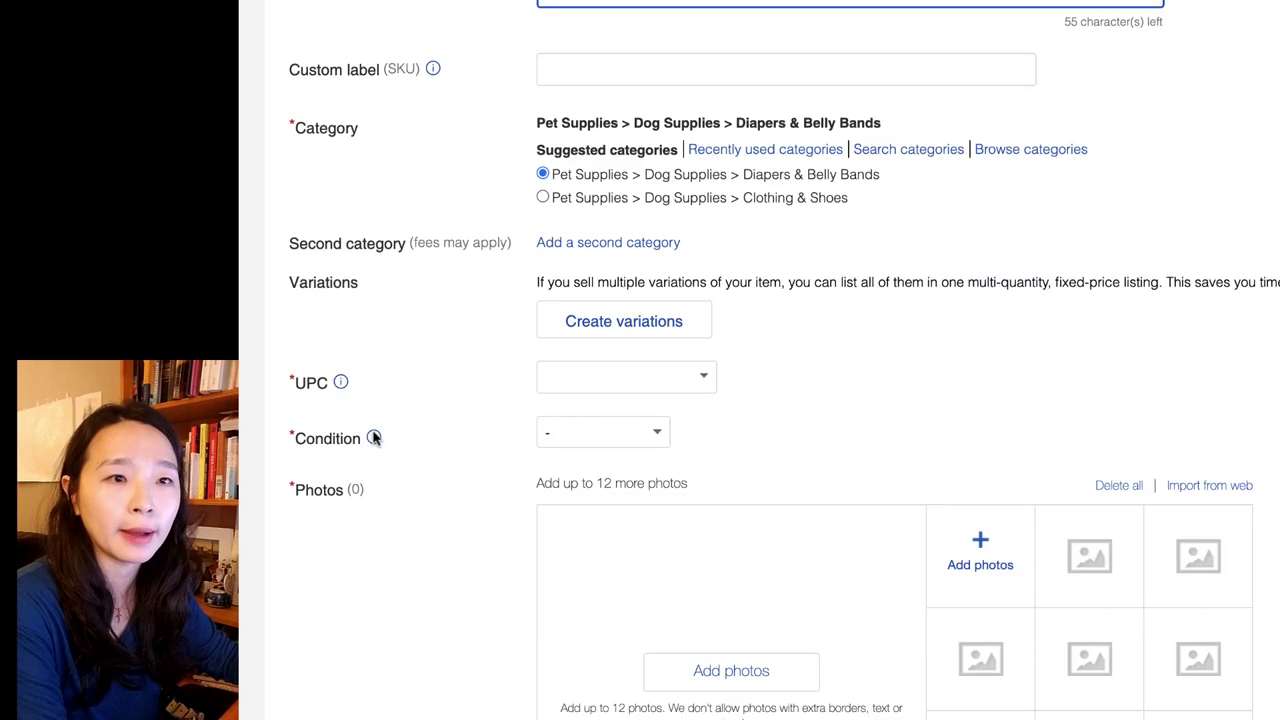
click(705, 194)
click(618, 246)
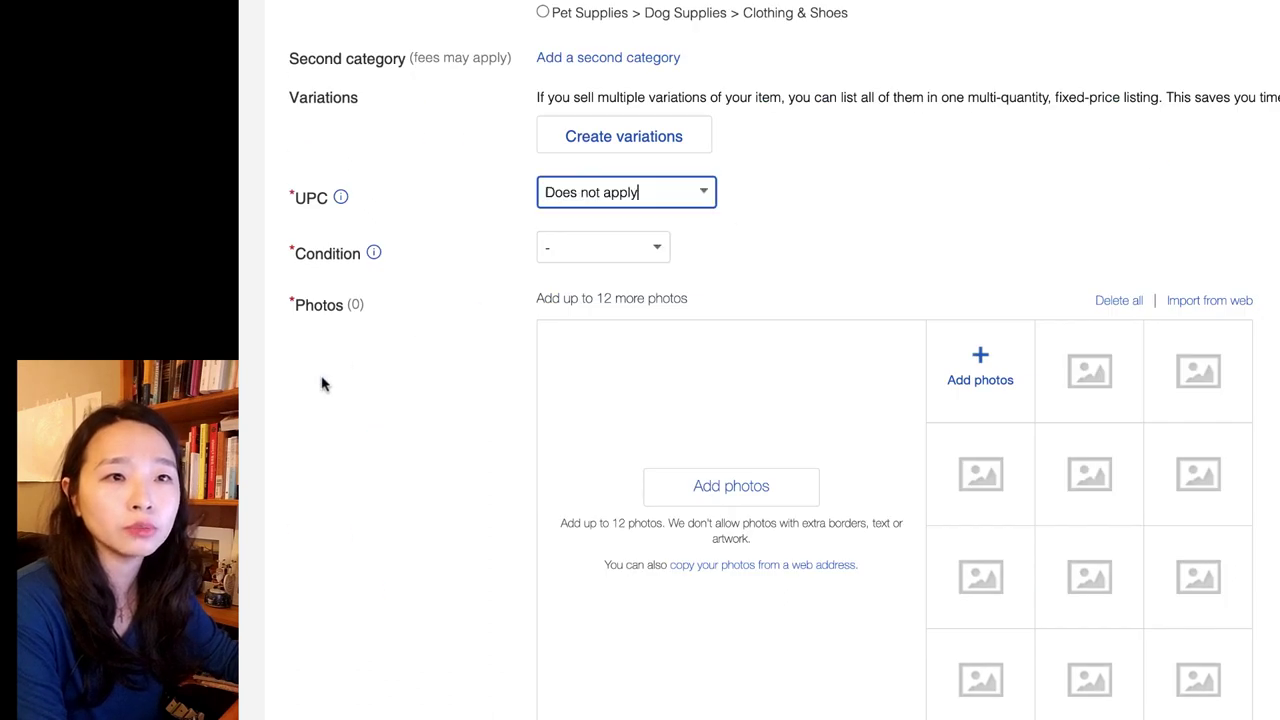
click(709, 195)
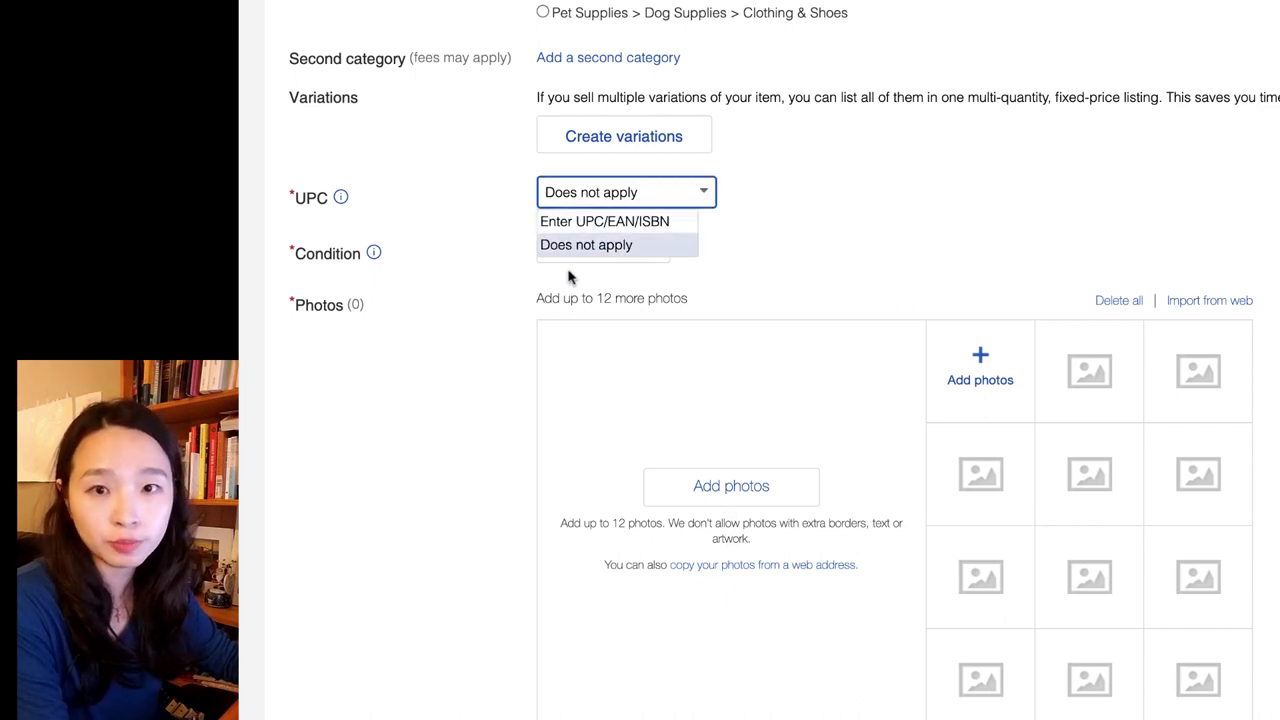
click(403, 371)
Set the condition to "New without tags" and enter "FREE & FAST SHIPPING" as the condition description.
click(660, 253)
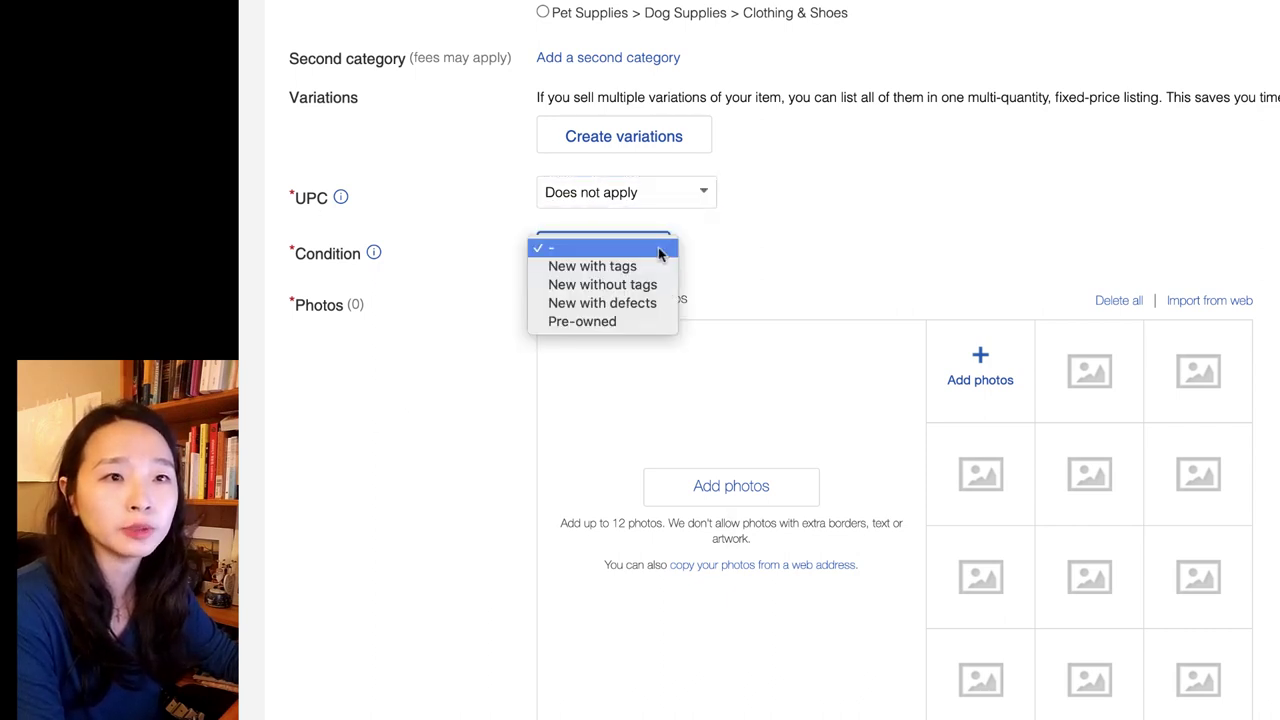
click(588, 286)
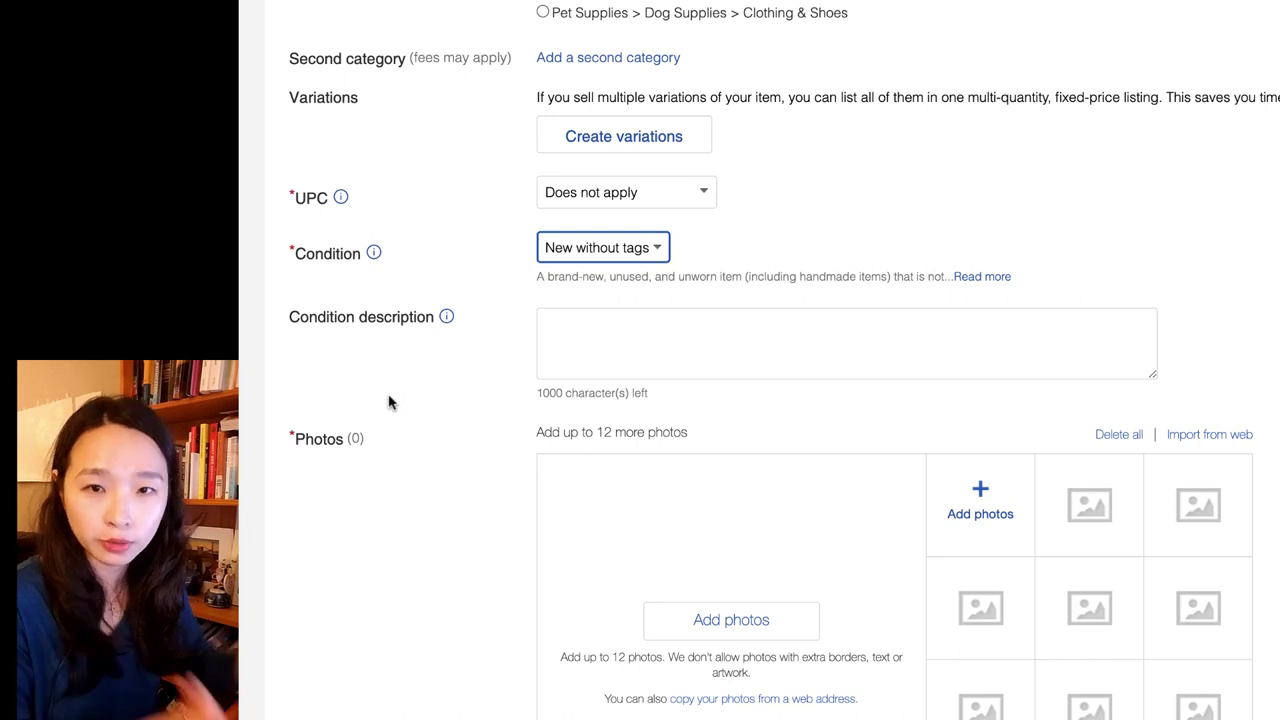
scroll(390, 360, down, 1)
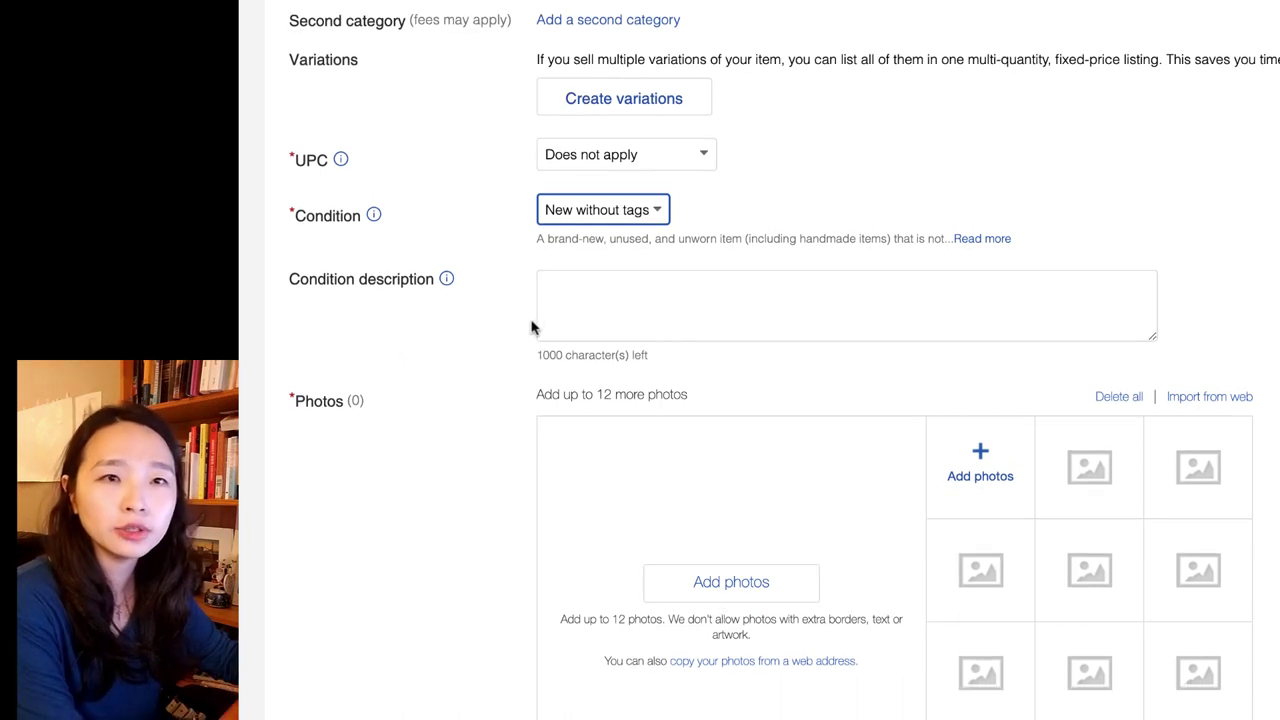
click(622, 282)
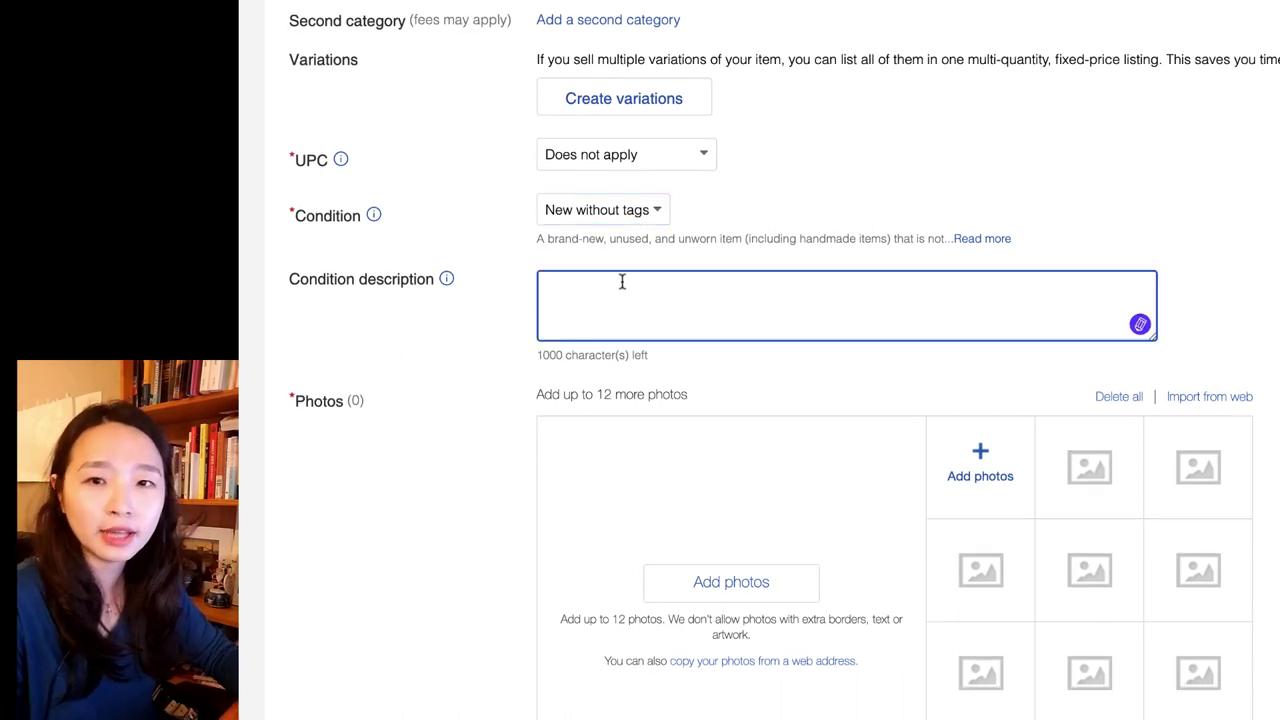
text(FREE & FAST SHIPPING)
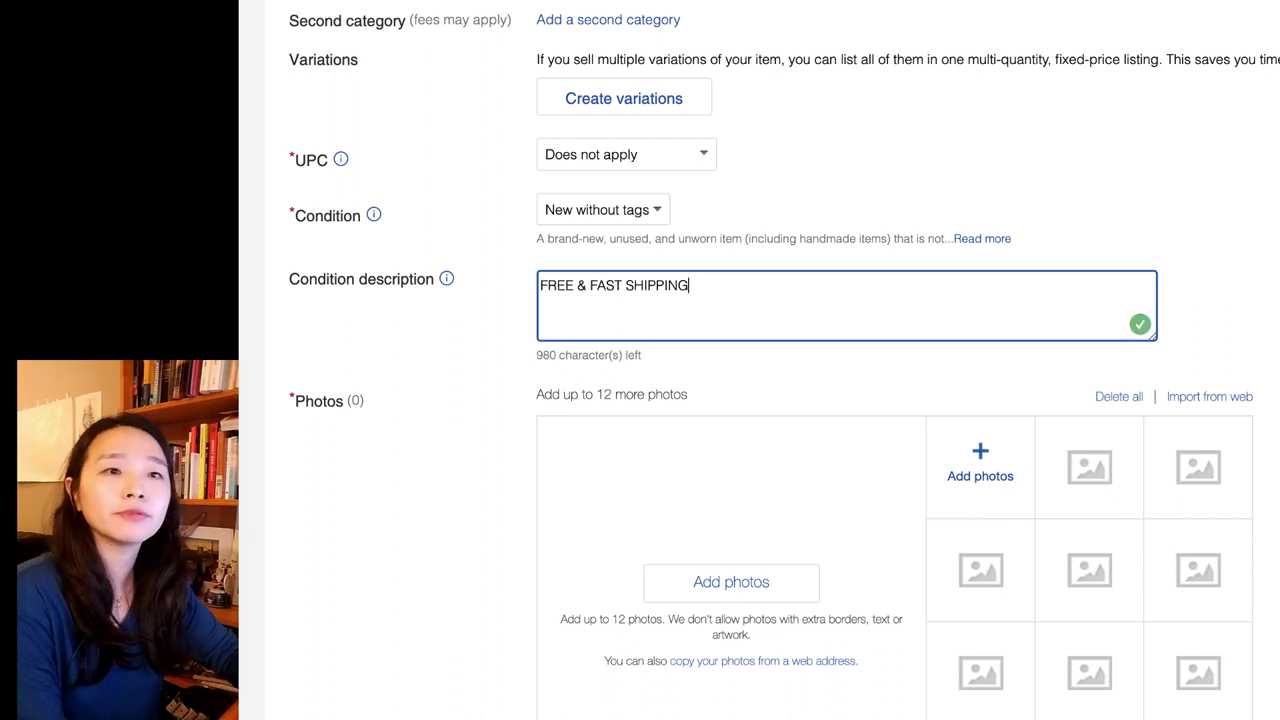
scroll(366, 594, down, 3)
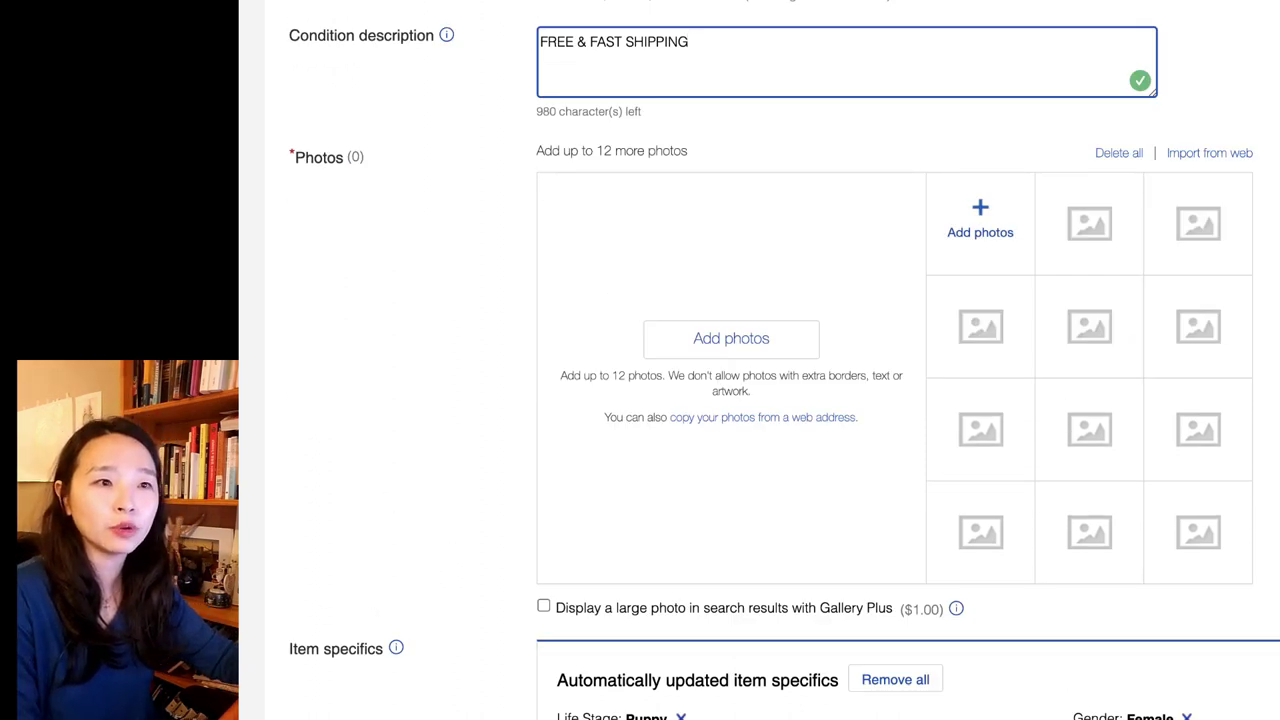
key(Tab)
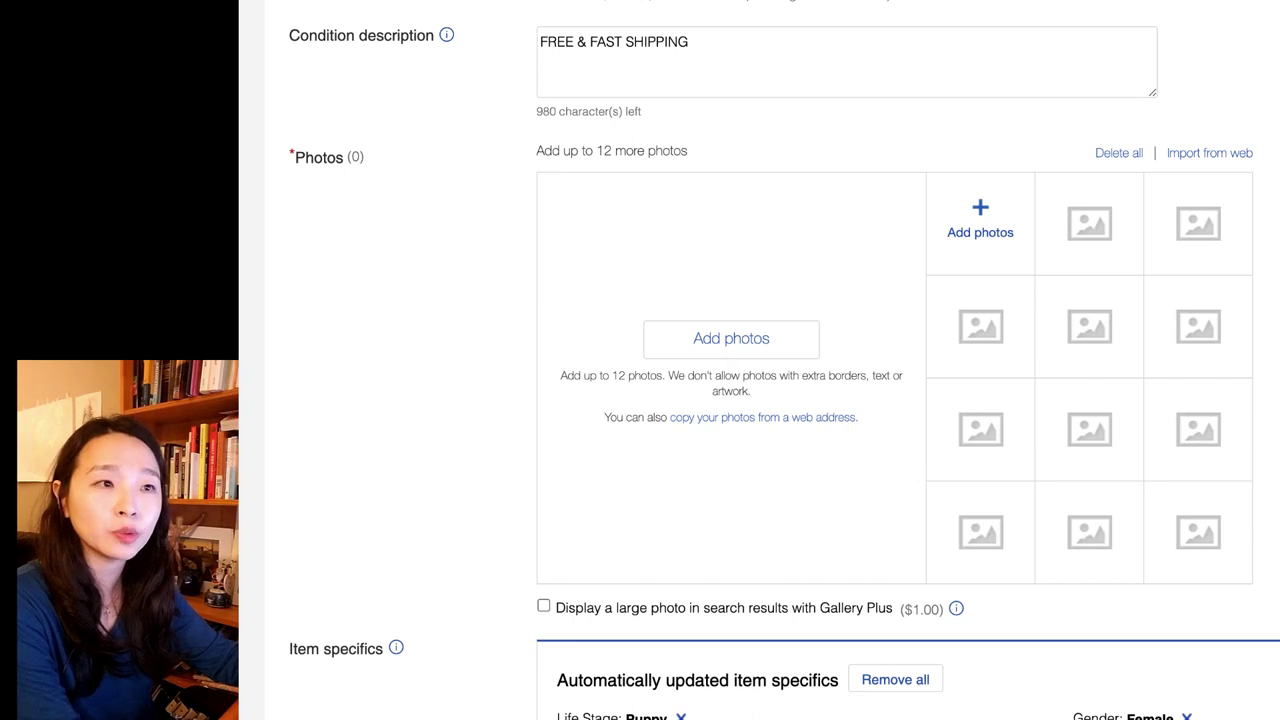
Set the required Brand item specific to "Unbranded".
scroll(784, 360, down, 1)
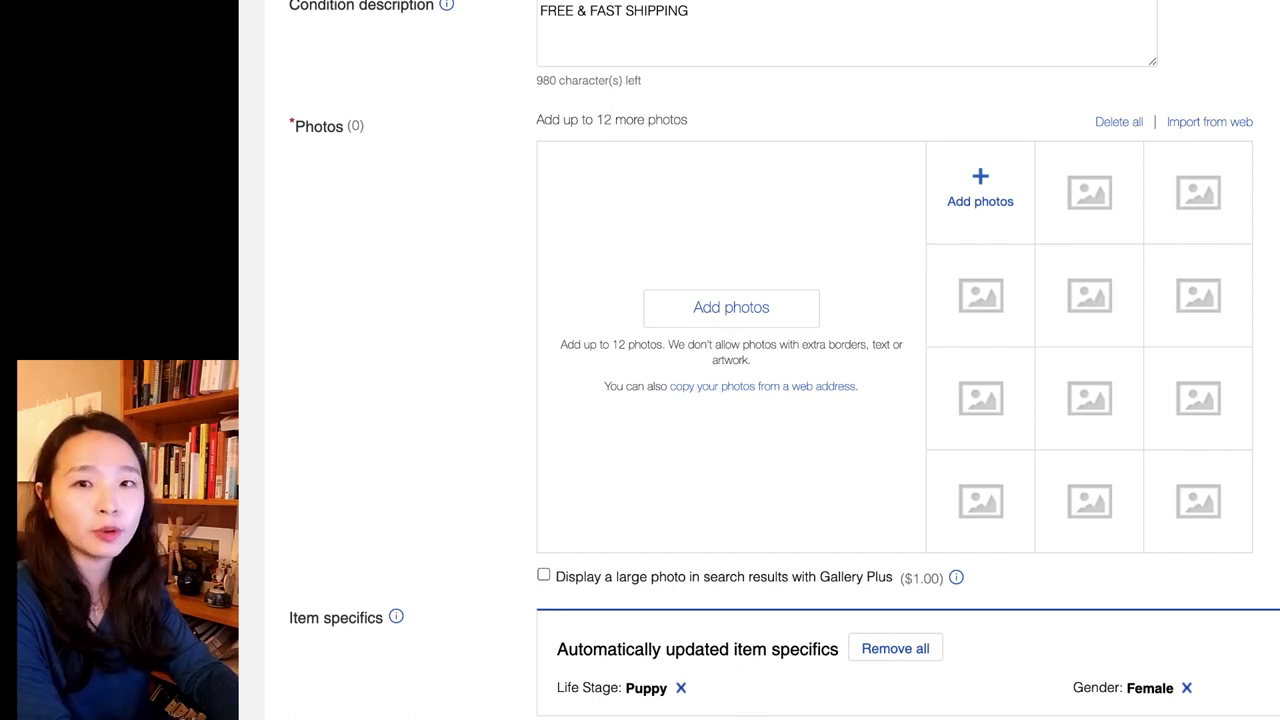
scroll(814, 206, down, 5)
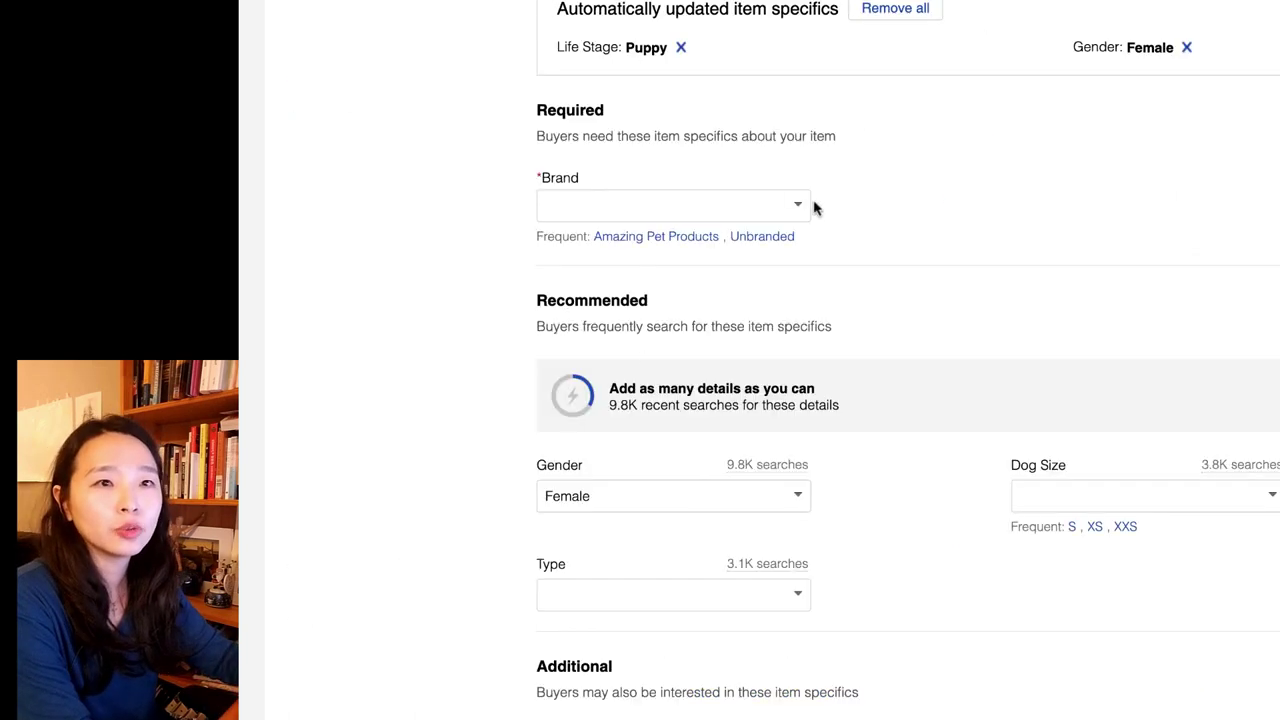
click(800, 206)
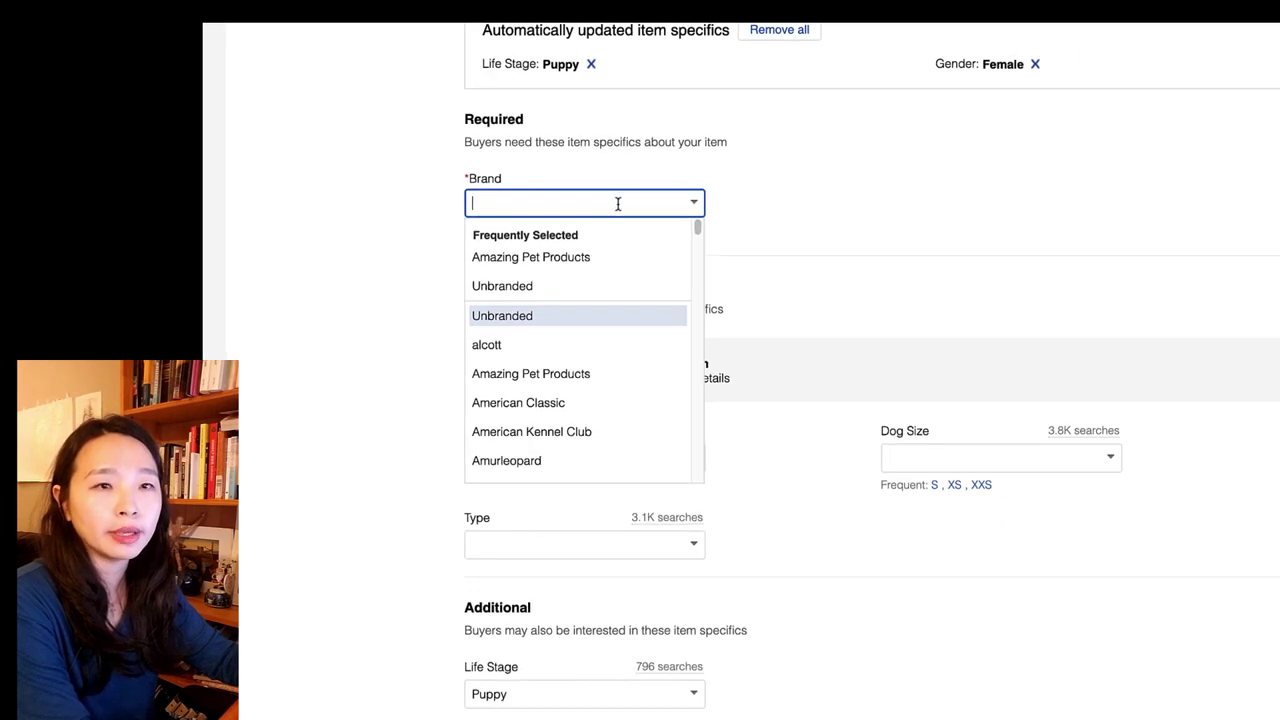
click(506, 288)
click(955, 253)
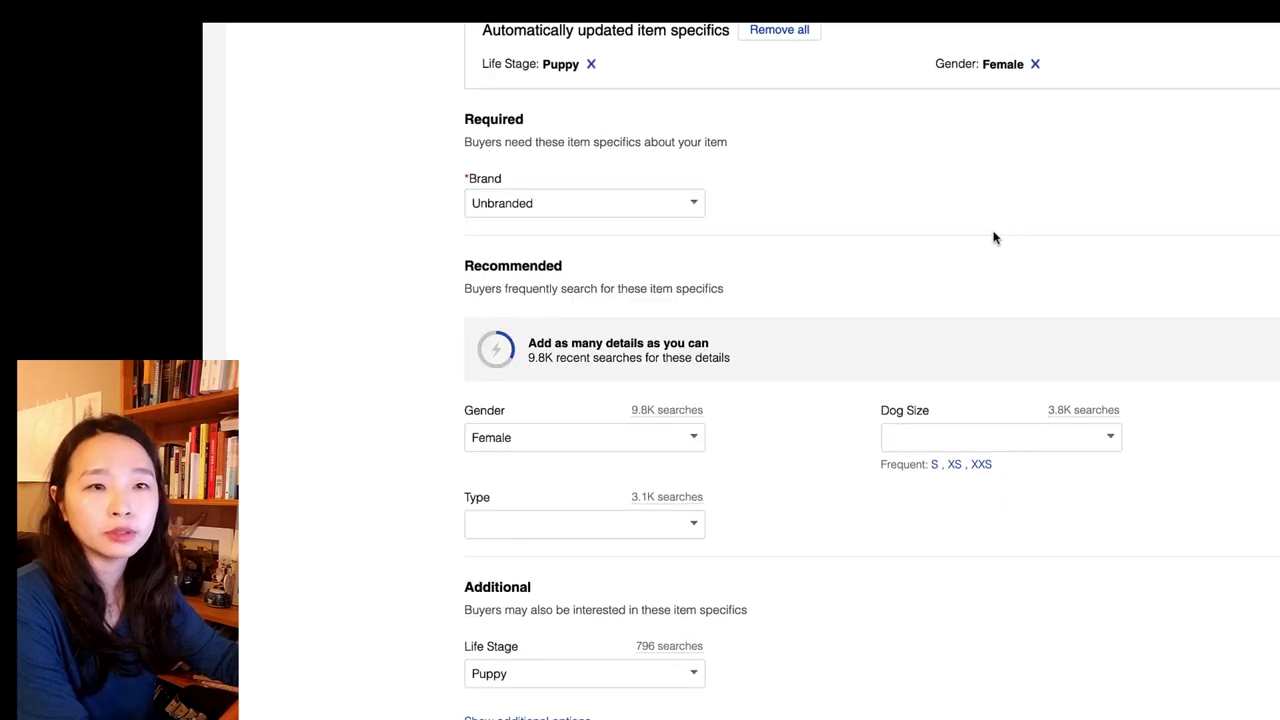
Enable advanced editing for the item description, look at its HTML view, and return to the Standard view.
scroll(362, 434, down, 1)
scroll(366, 433, down, 2)
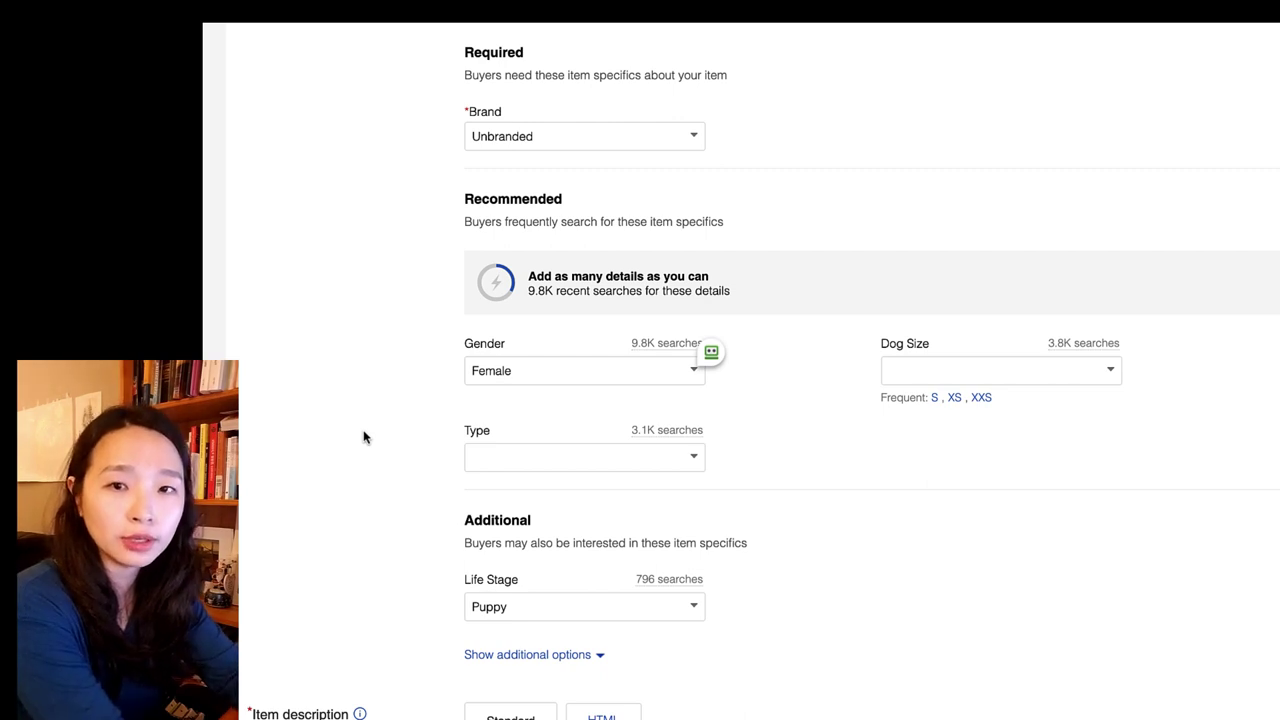
scroll(364, 437, down, 3)
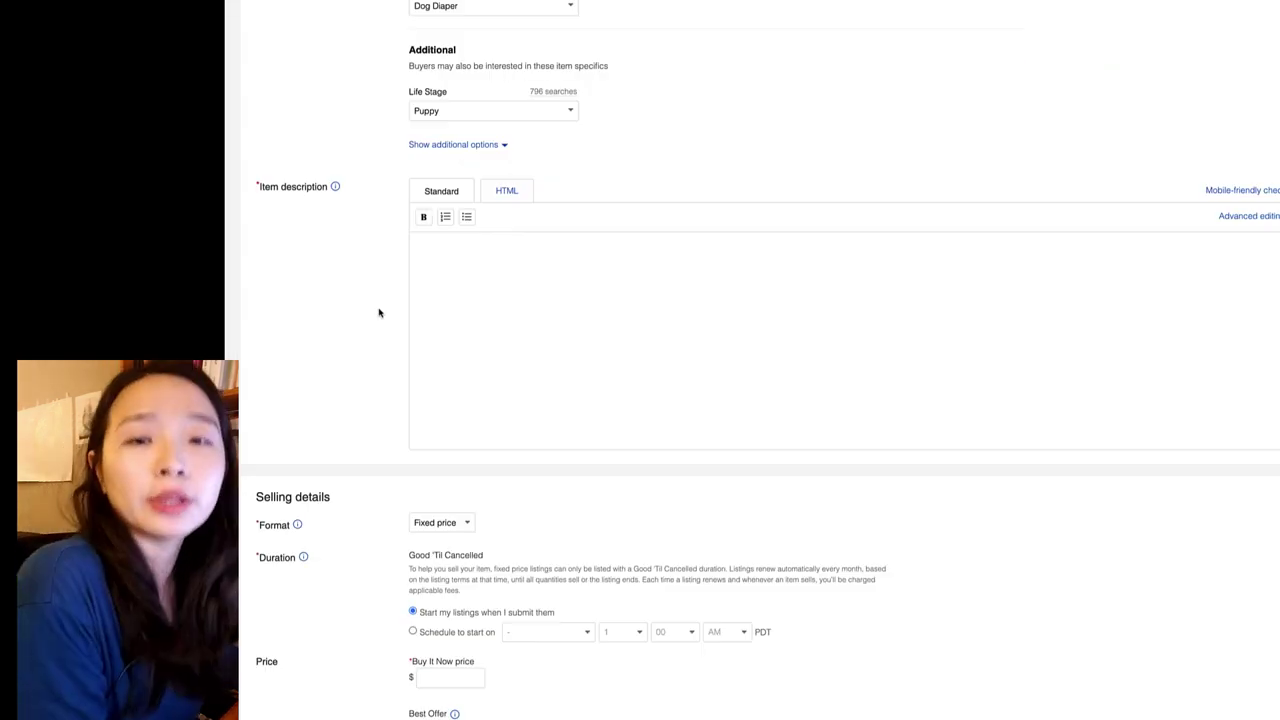
click(1245, 216)
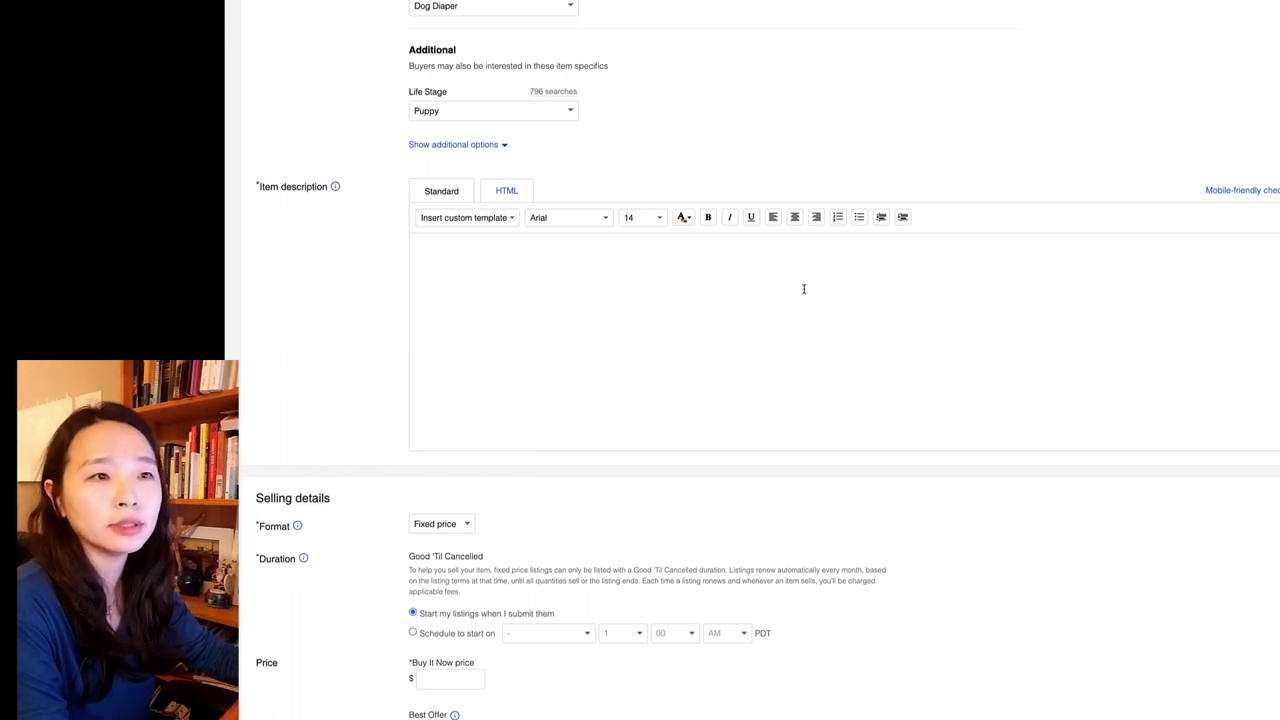
click(596, 300)
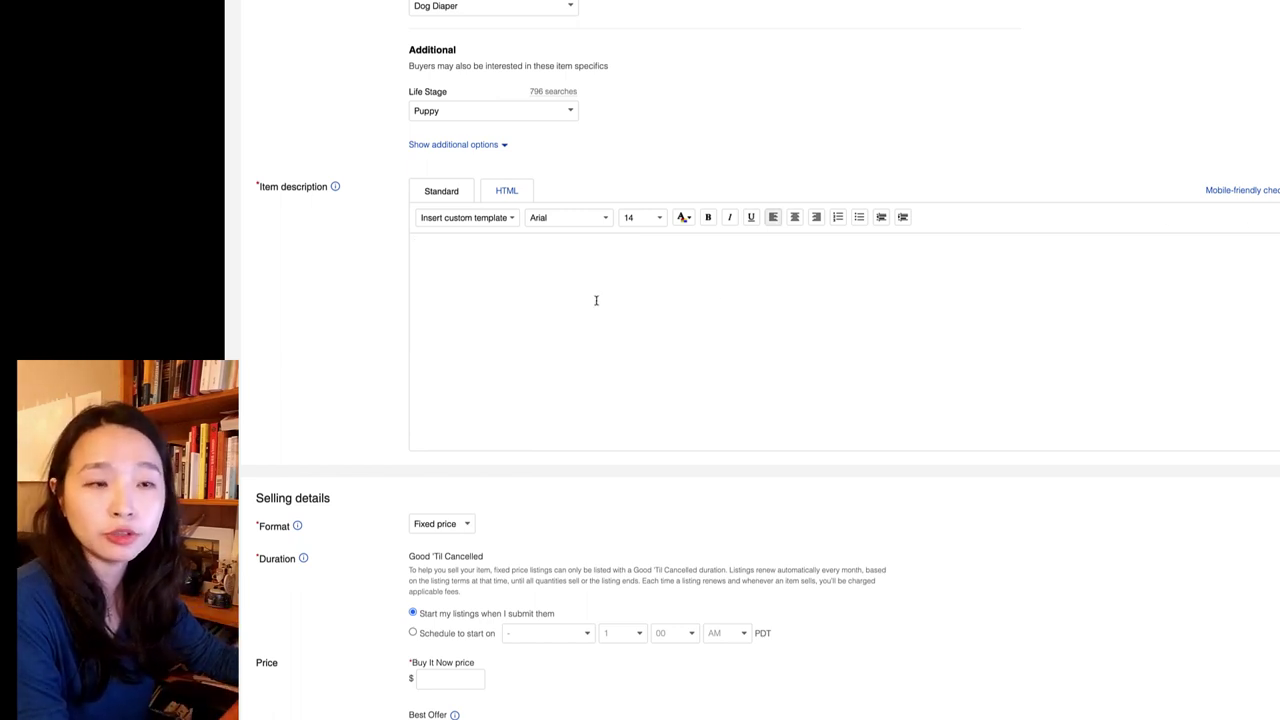
click(506, 190)
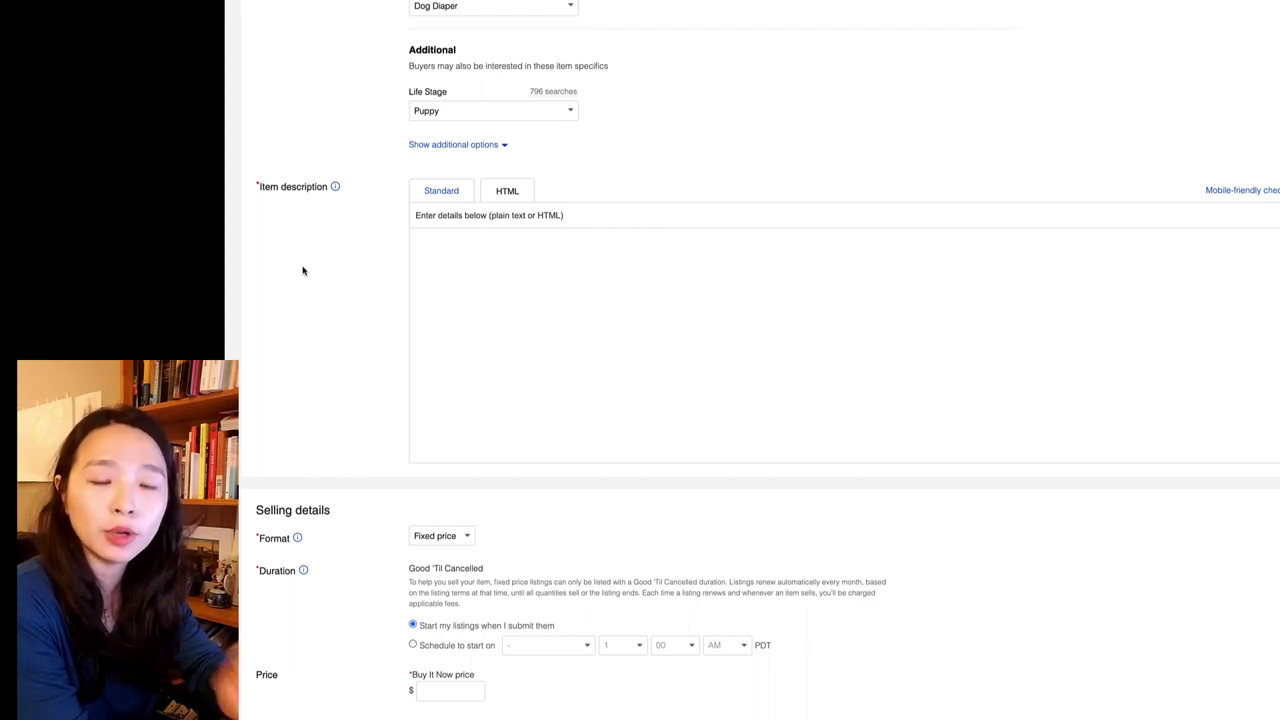
click(446, 196)
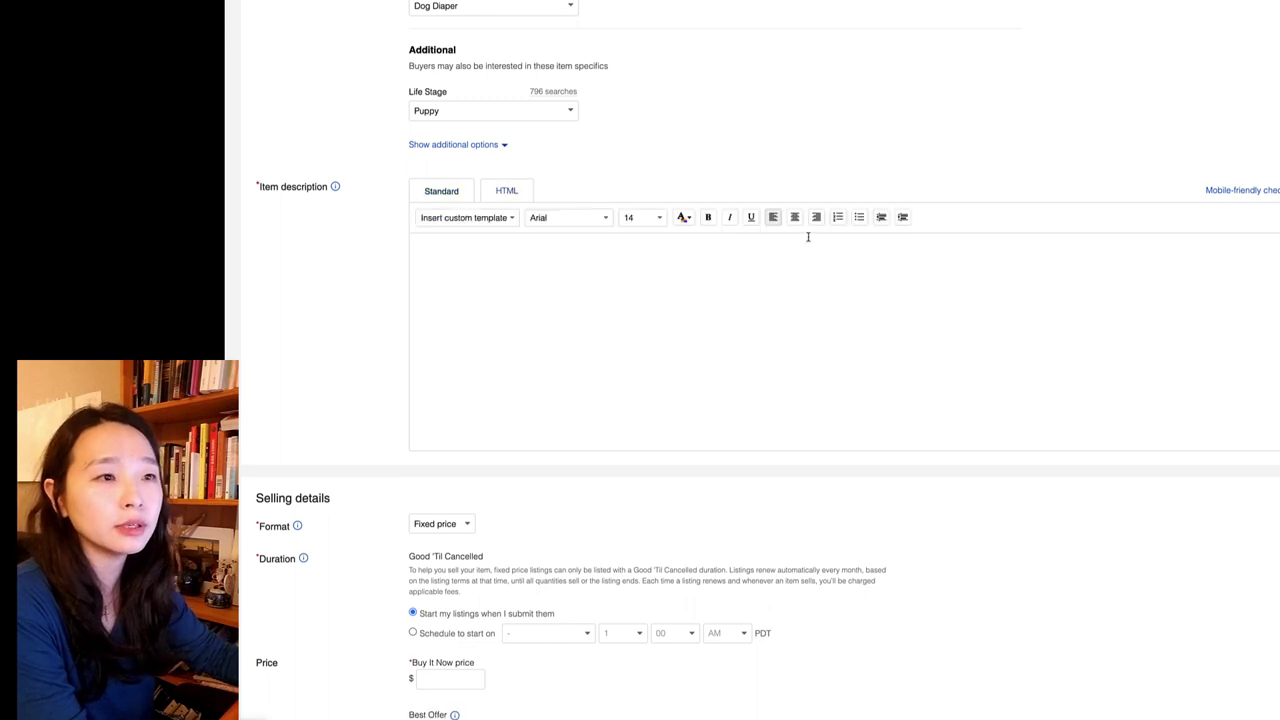
Clear the leftover list code from the HTML view of the item description.
click(520, 192)
drag(541, 244, 414, 242)
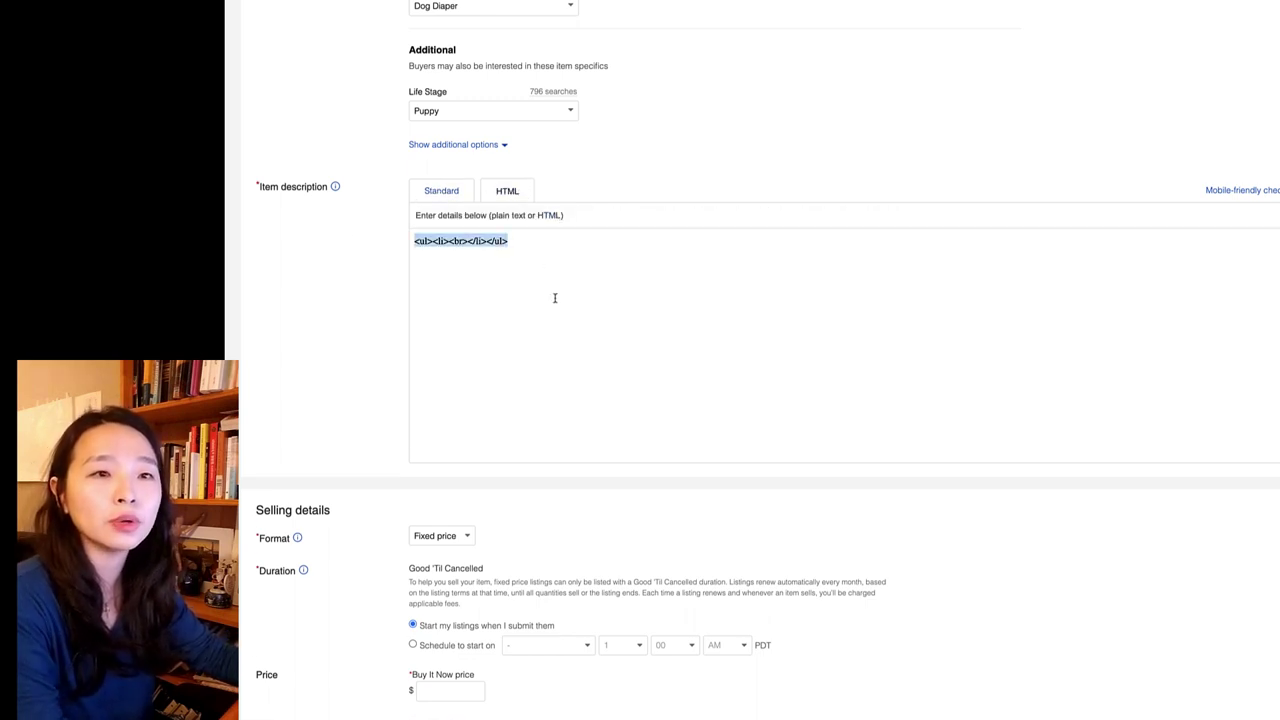
key(BackSpace)
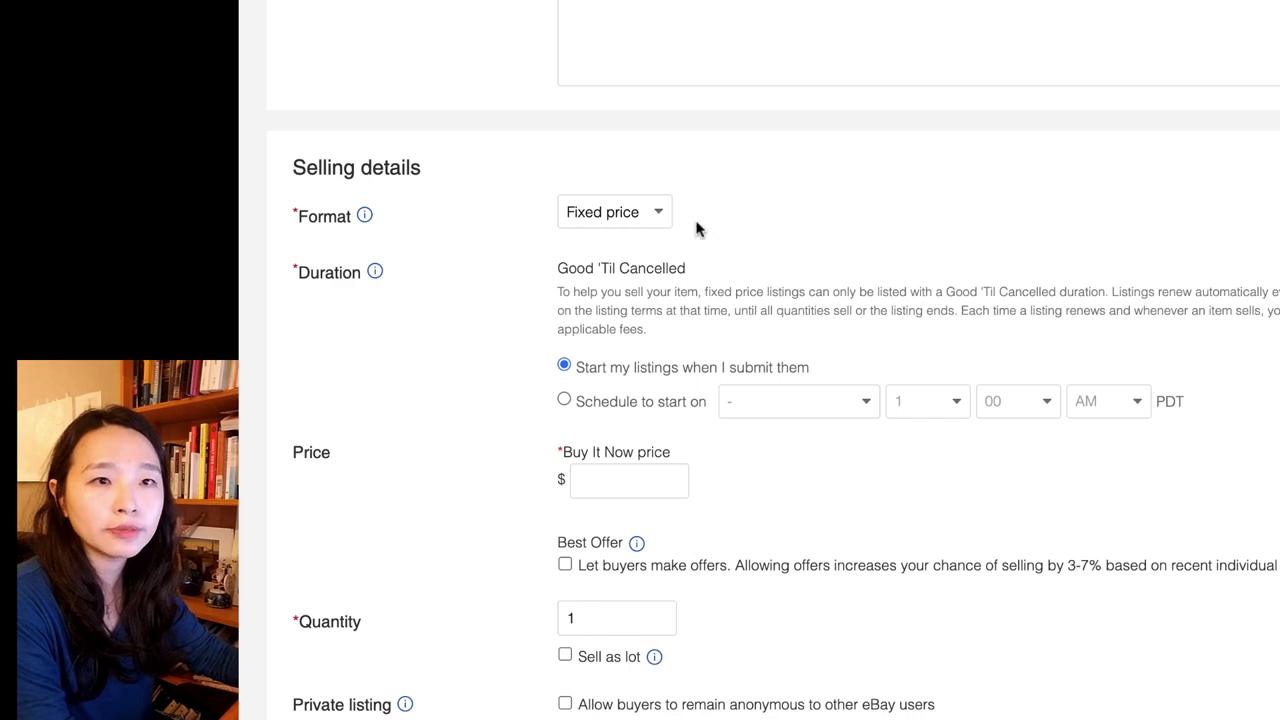
Keep the selling format as Fixed price and have the listing start when submitted.
click(628, 222)
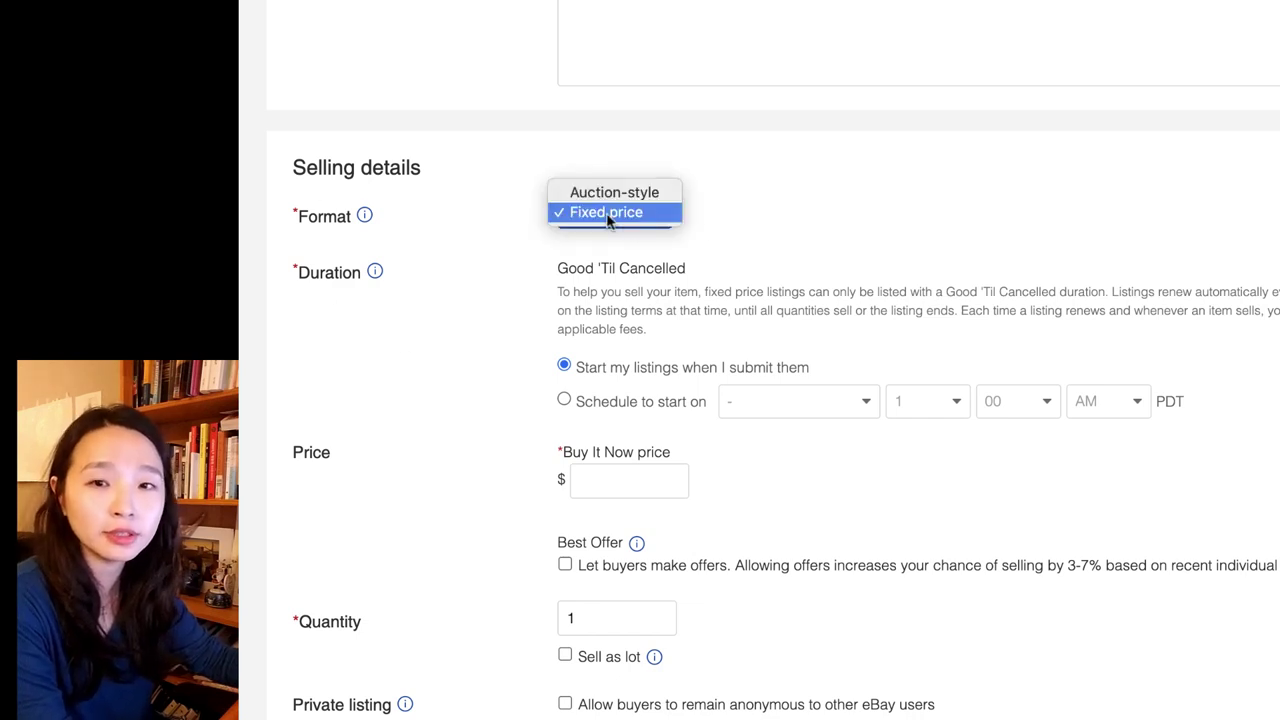
click(607, 213)
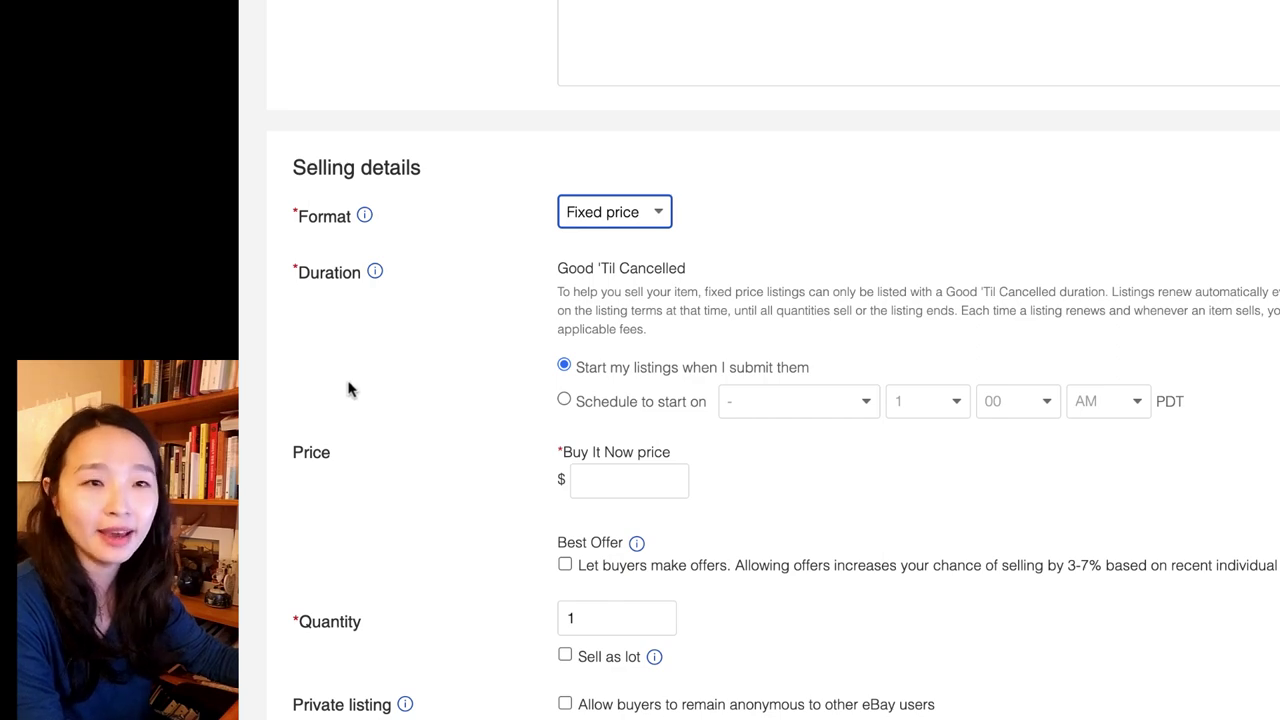
scroll(386, 369, down, 2)
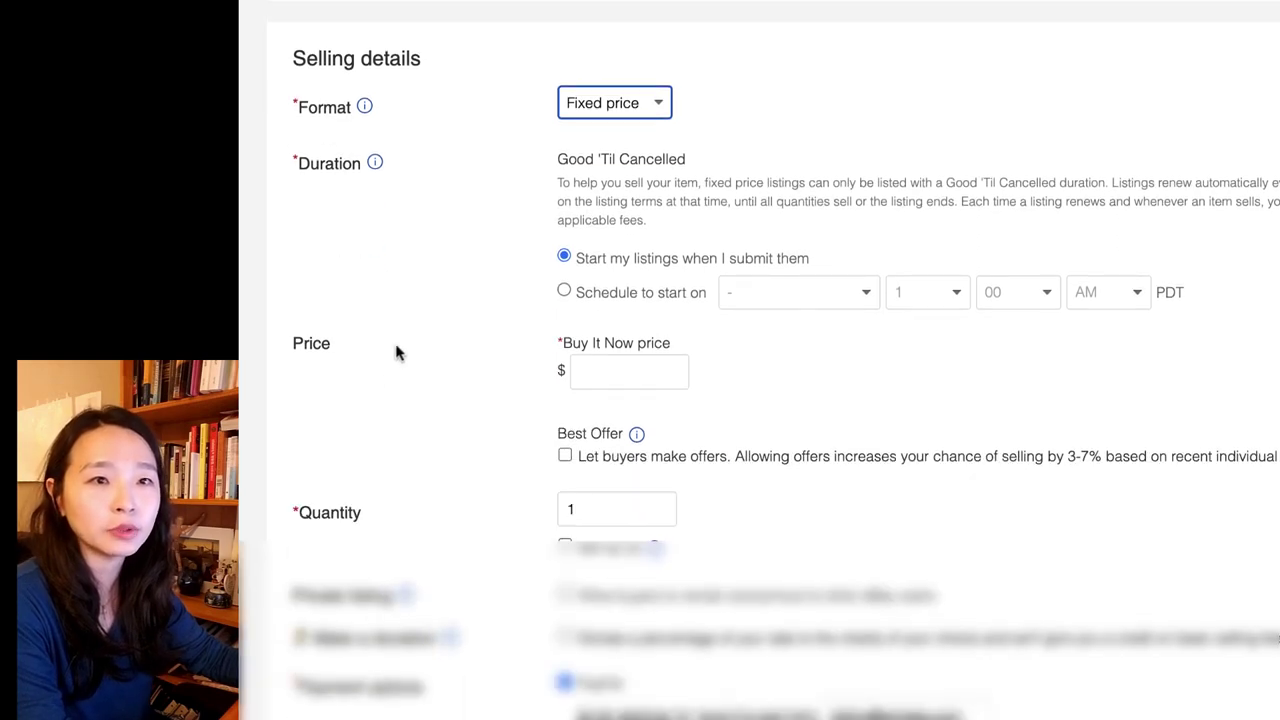
click(611, 257)
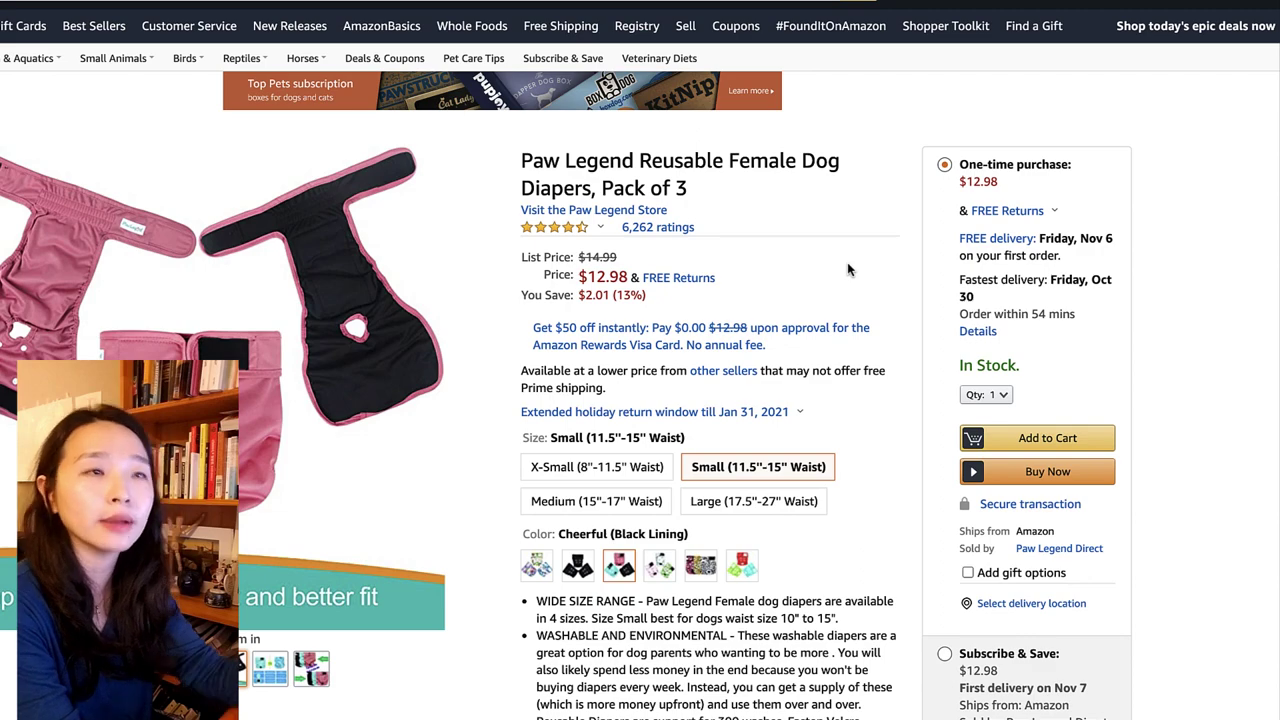
Set the Buy It Now price to $17.99.
mouse_move(289, 271)
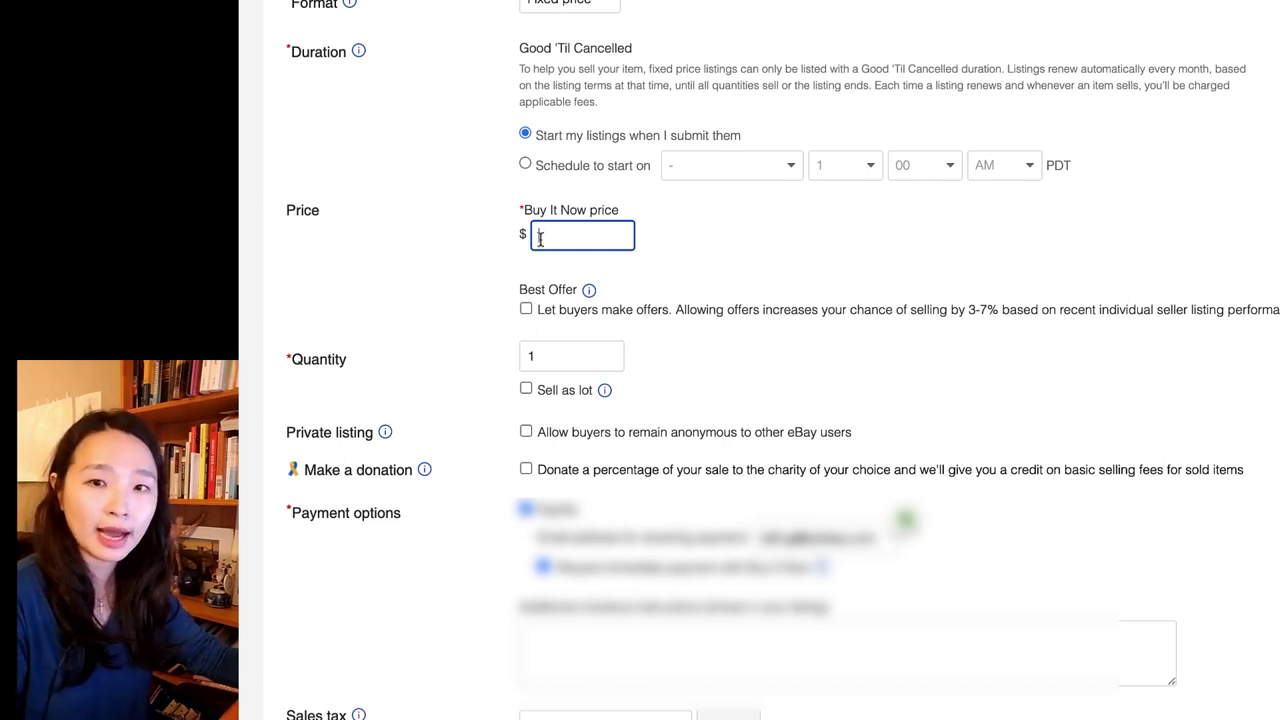
text(1)
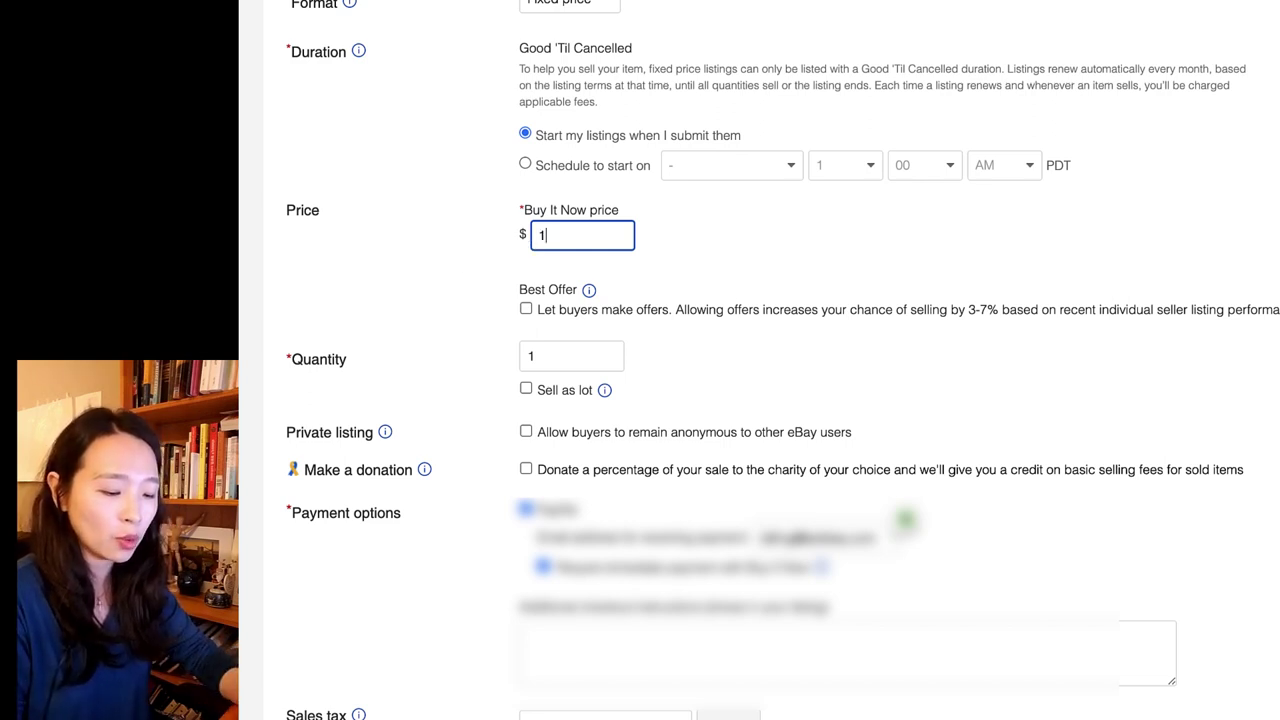
text(7.99)
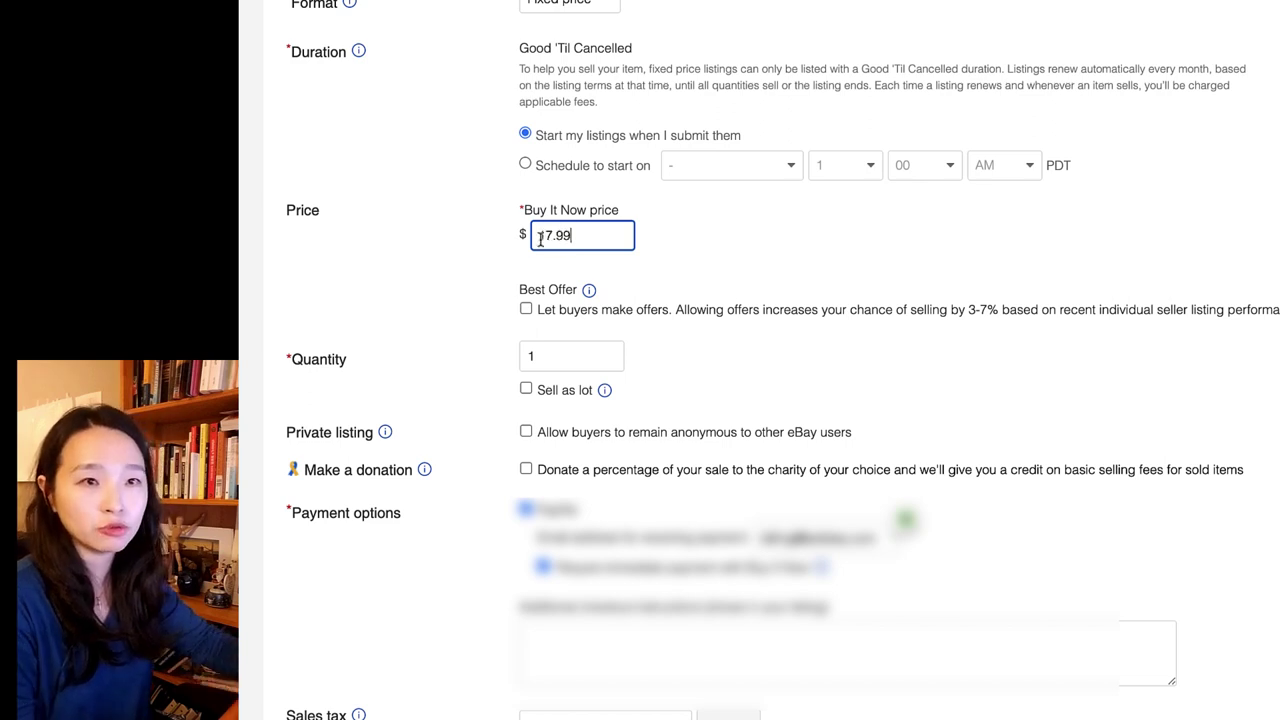
Set the listing's available quantity to 5.
click(566, 356)
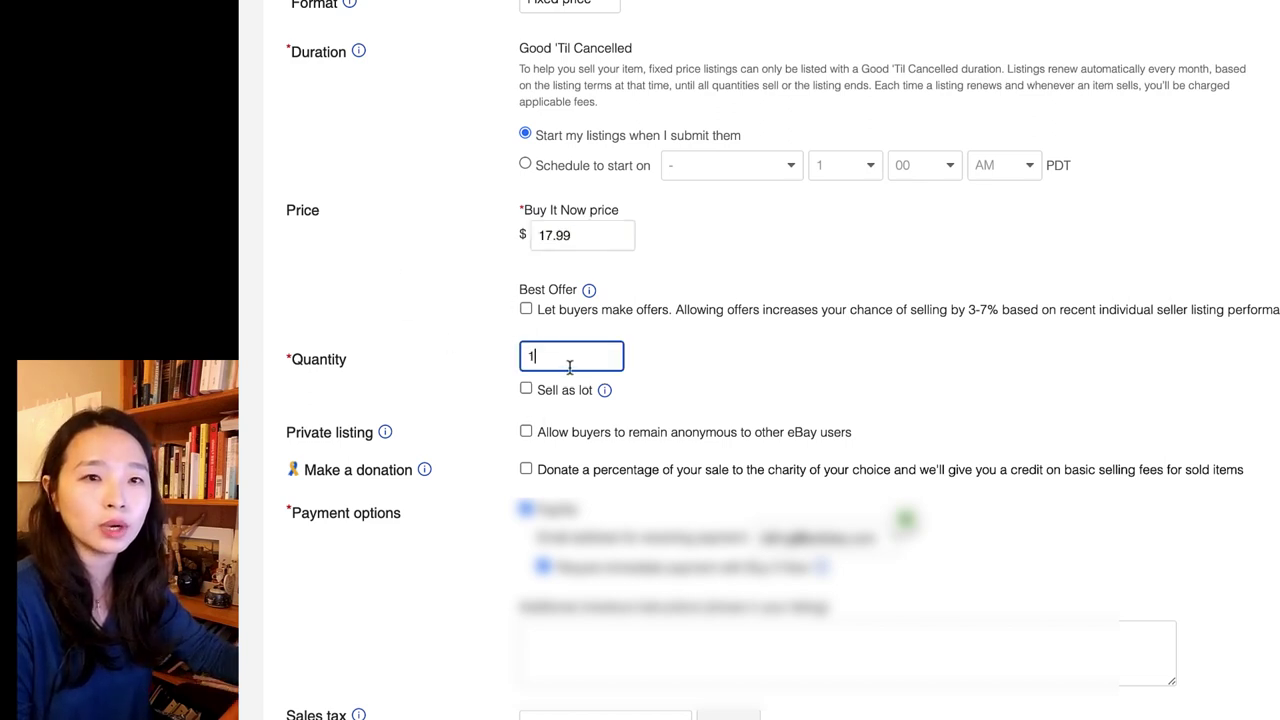
double_click(548, 357)
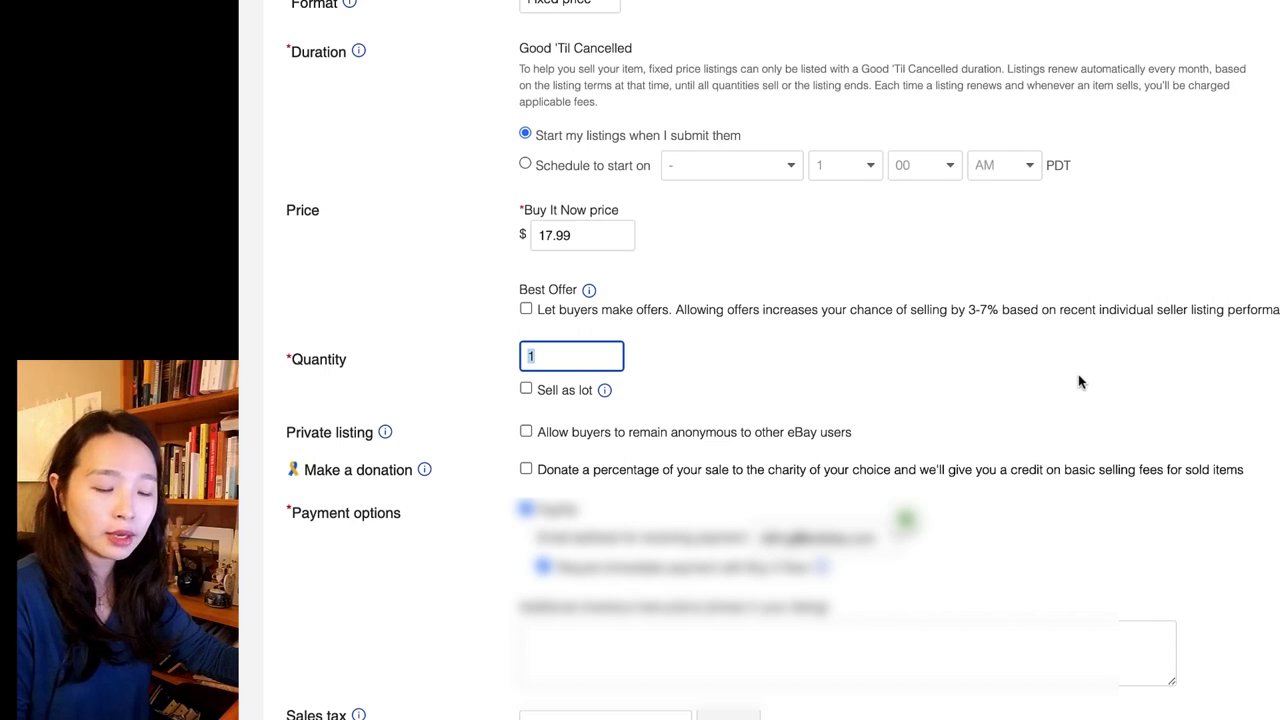
text(3)
click(686, 408)
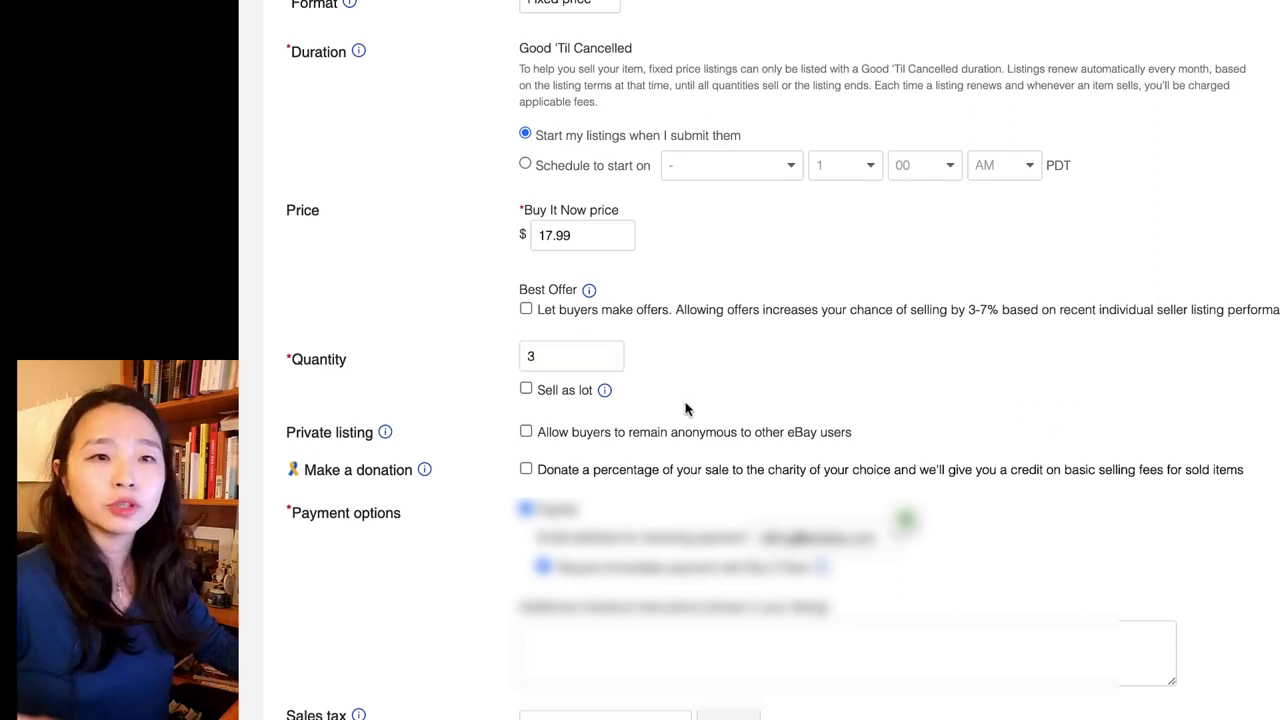
double_click(563, 357)
text(5)
click(409, 360)
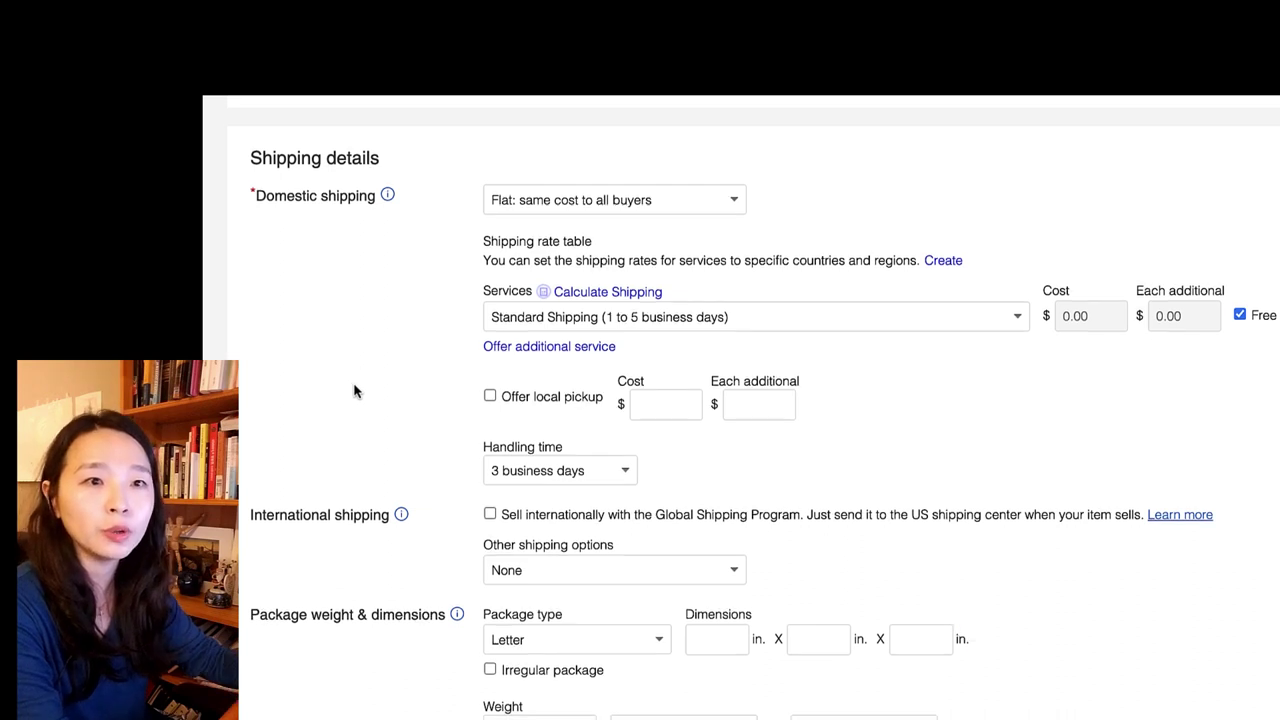
Review the shipping details, then enable Promoted listings with an ad rate of 5%.
scroll(354, 389, down, 1)
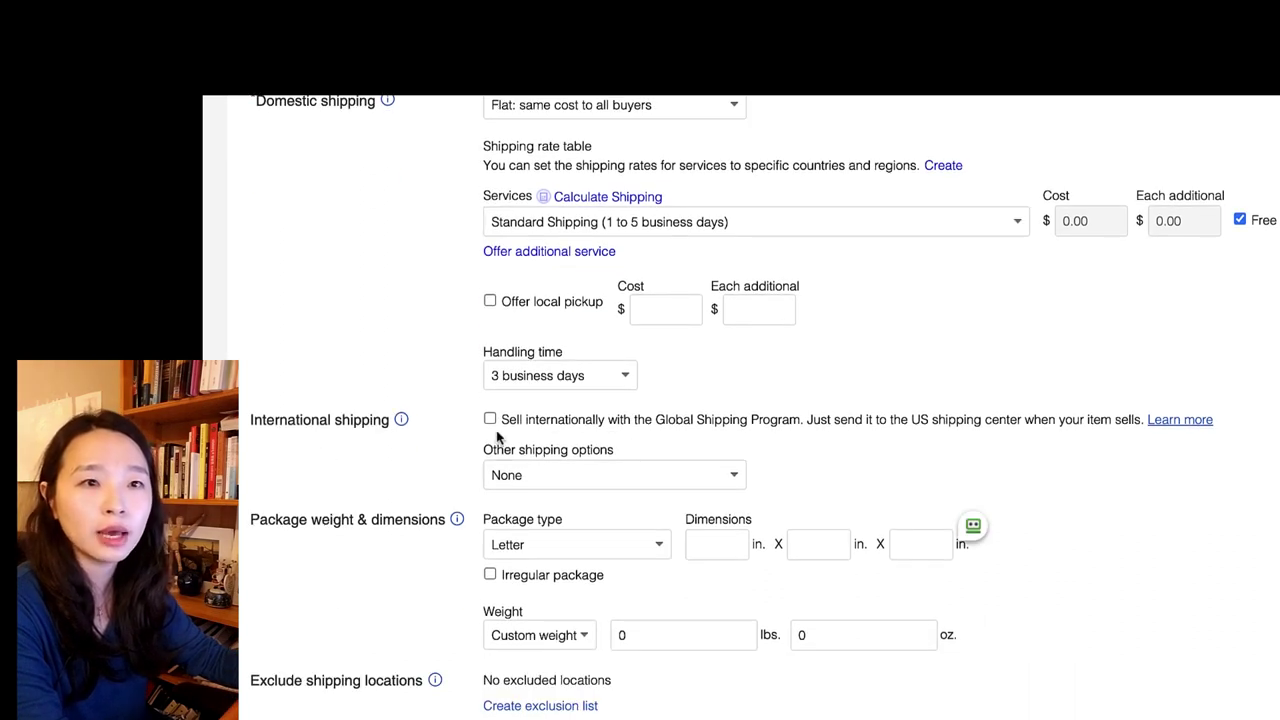
scroll(396, 507, down, 2)
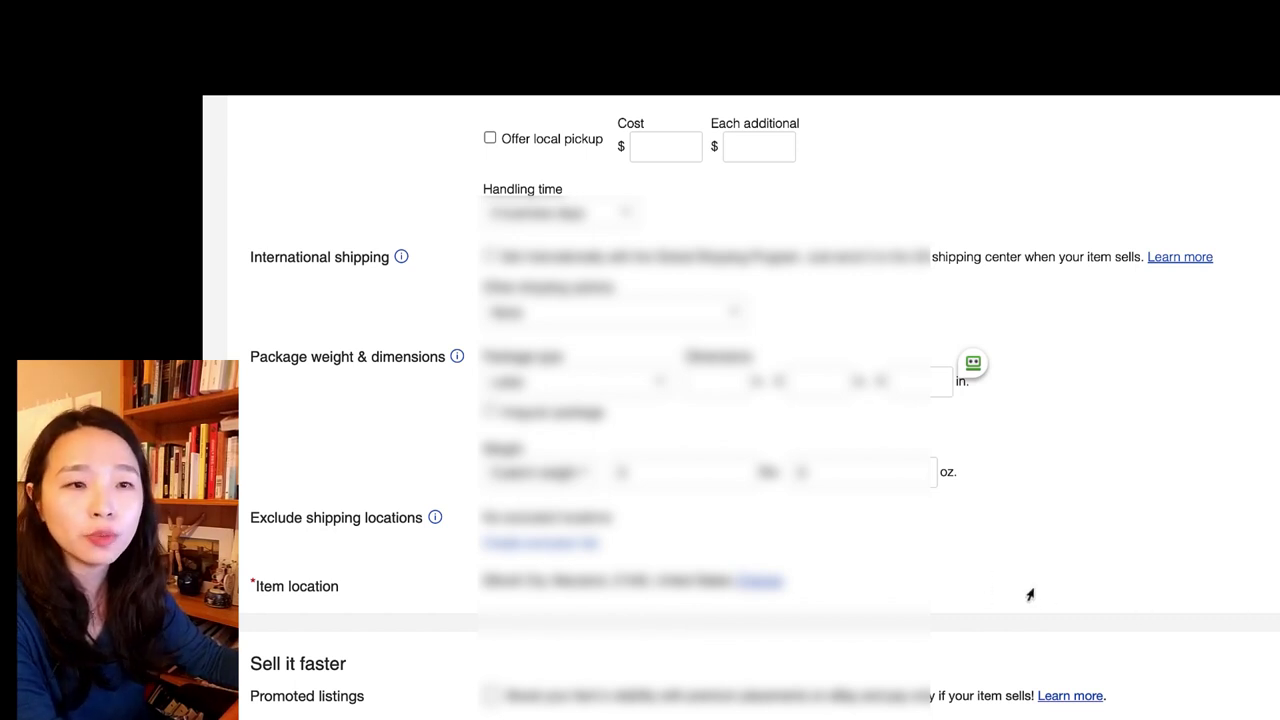
scroll(1122, 596, down, 3)
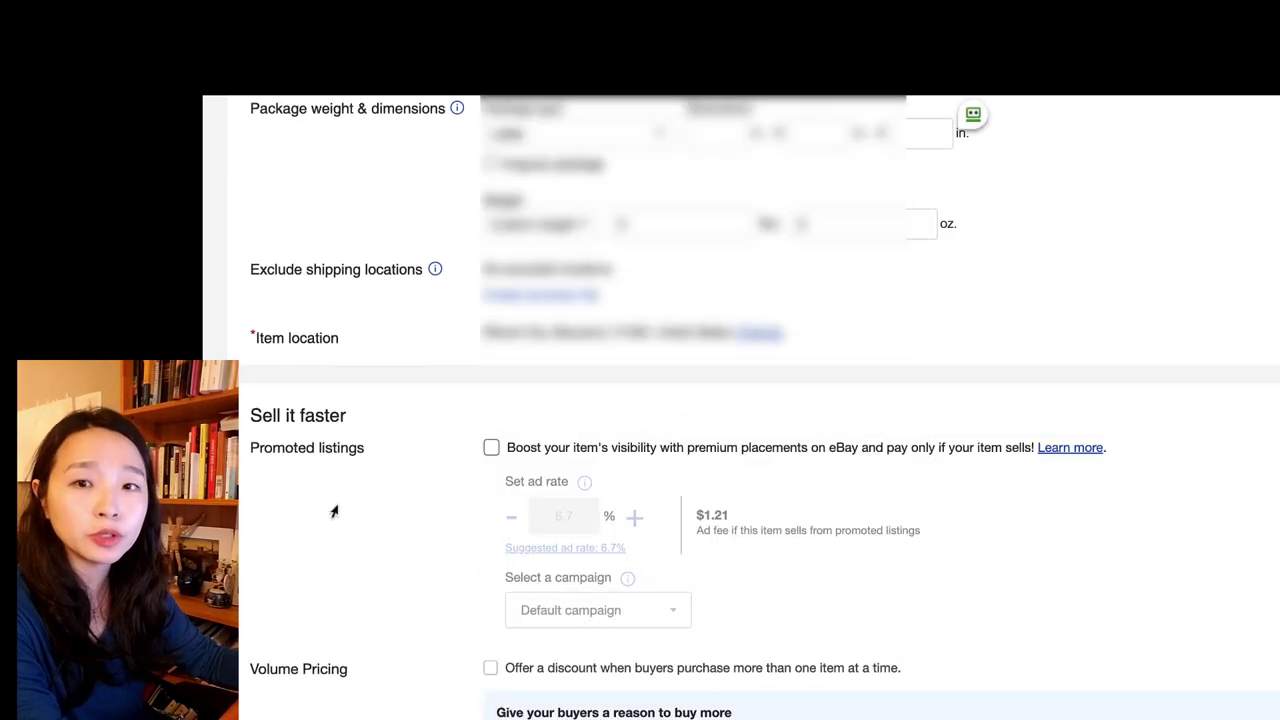
click(500, 447)
click(572, 524)
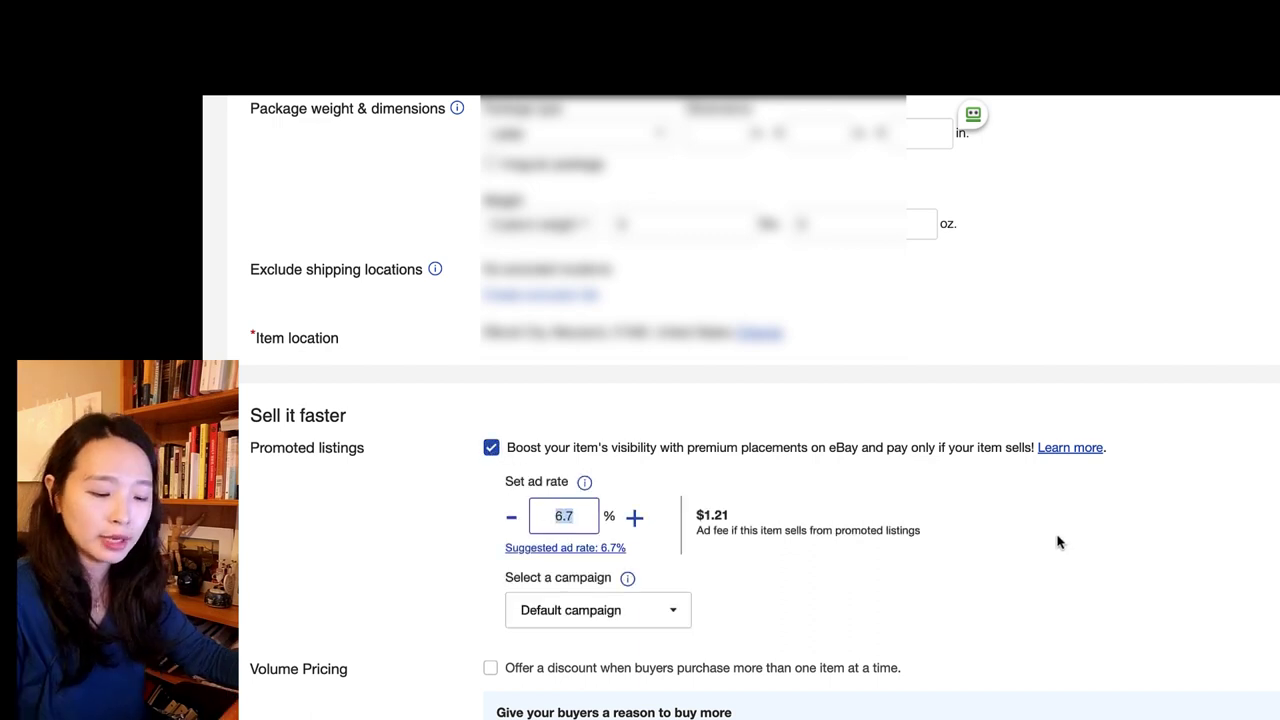
text(5)
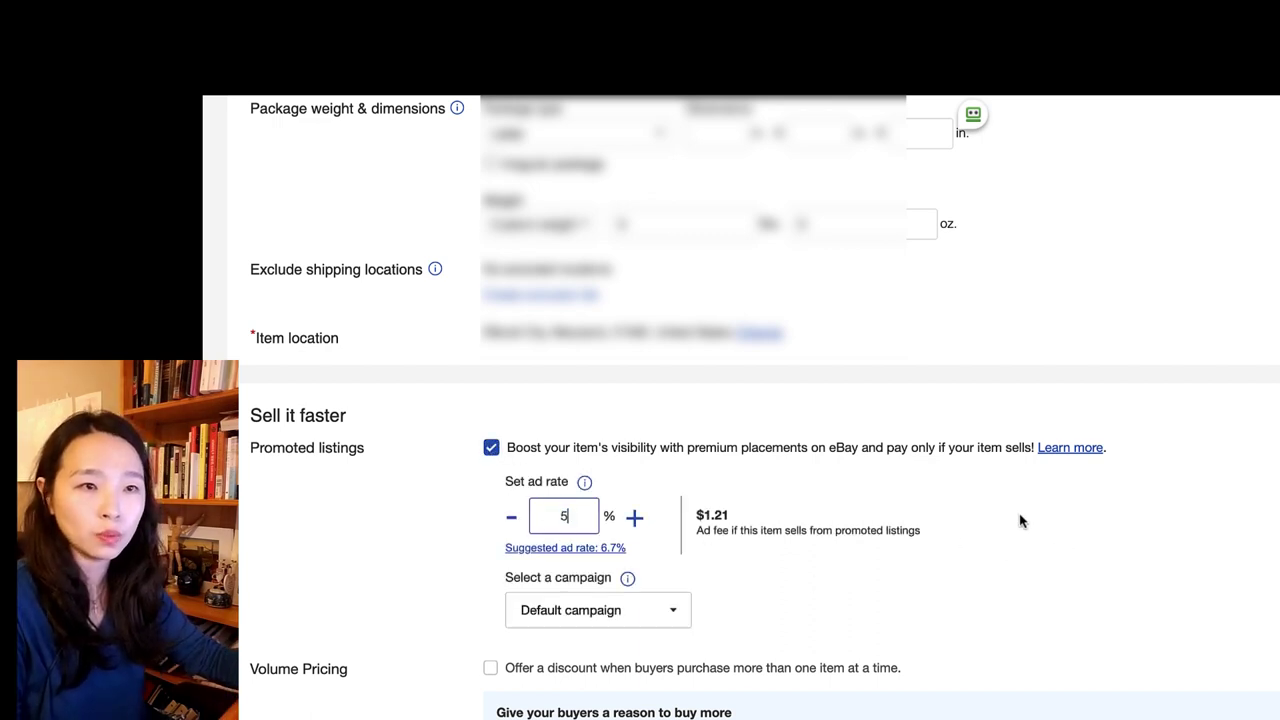
click(1020, 520)
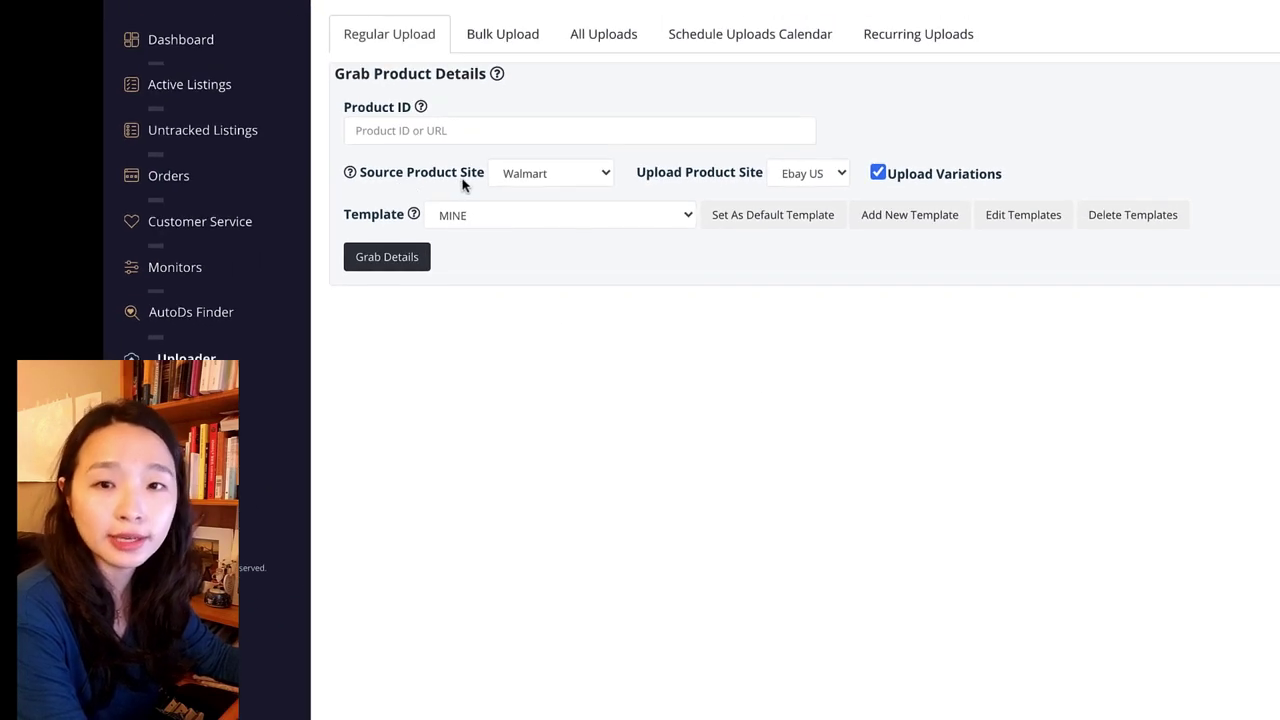
In the AutoDS uploader, look through the source product sites and upload product sites, keeping Walmart and Ebay US.
click(566, 174)
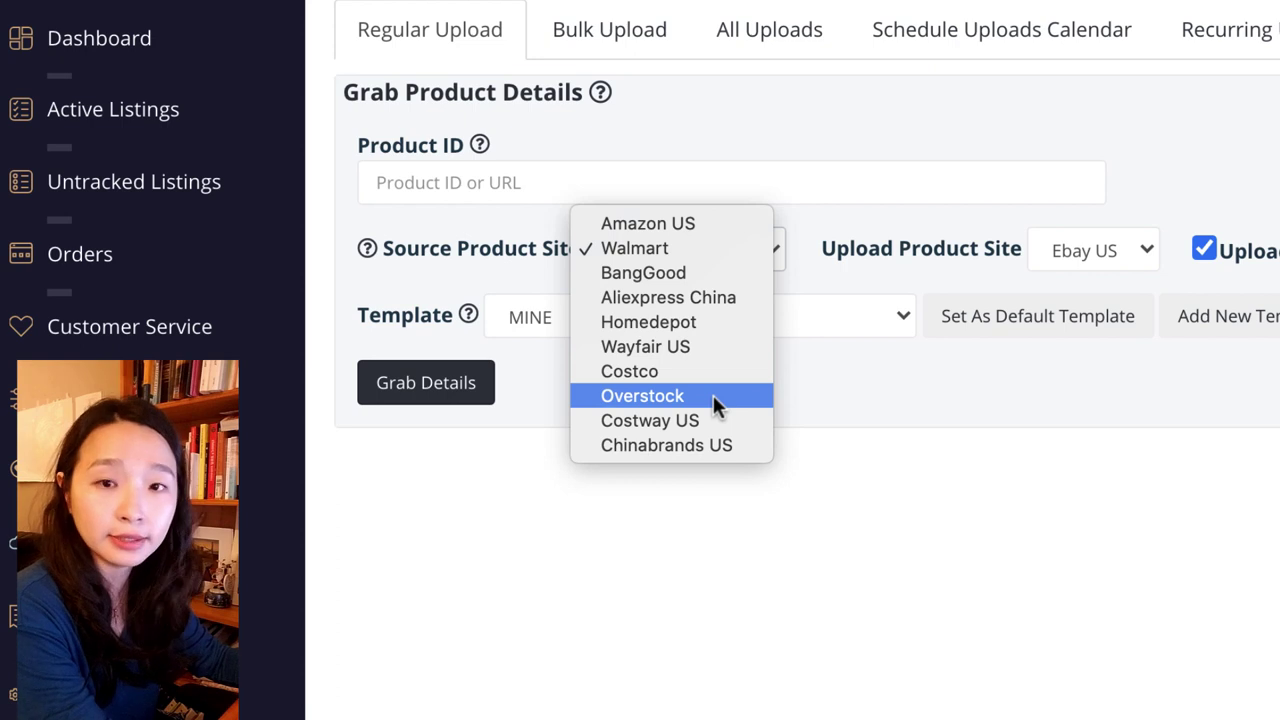
click(1097, 250)
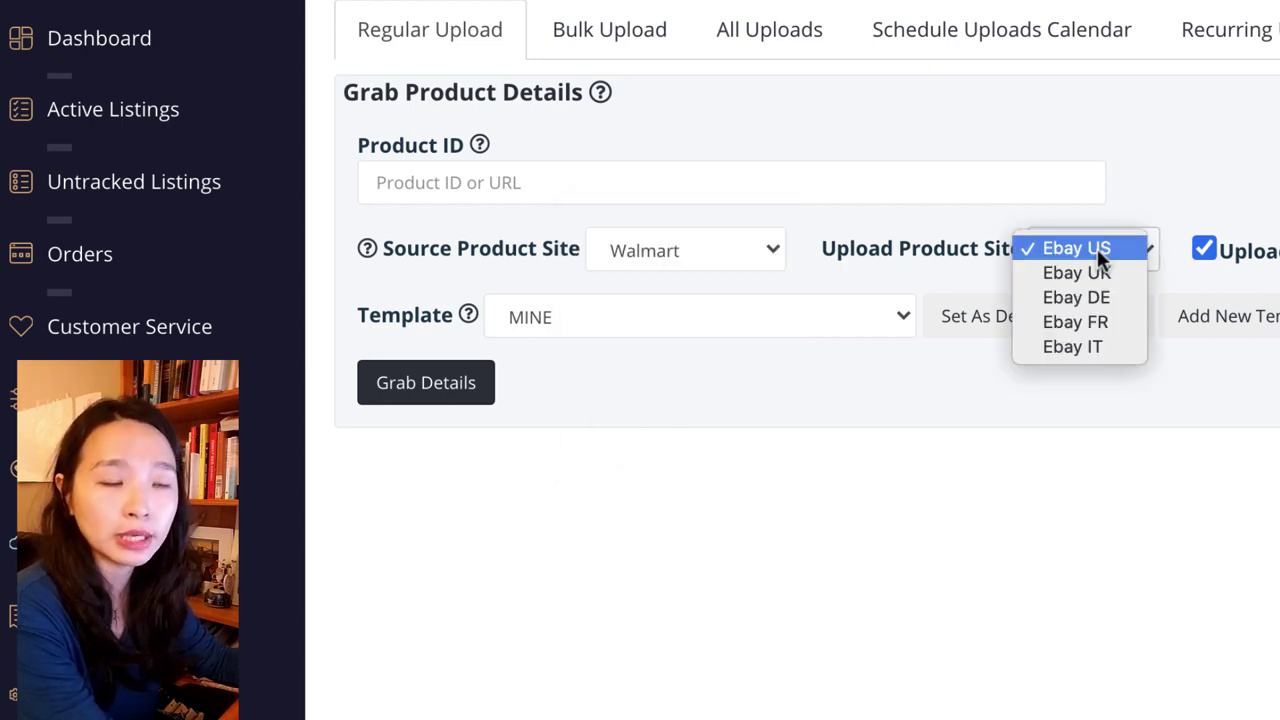
click(1097, 248)
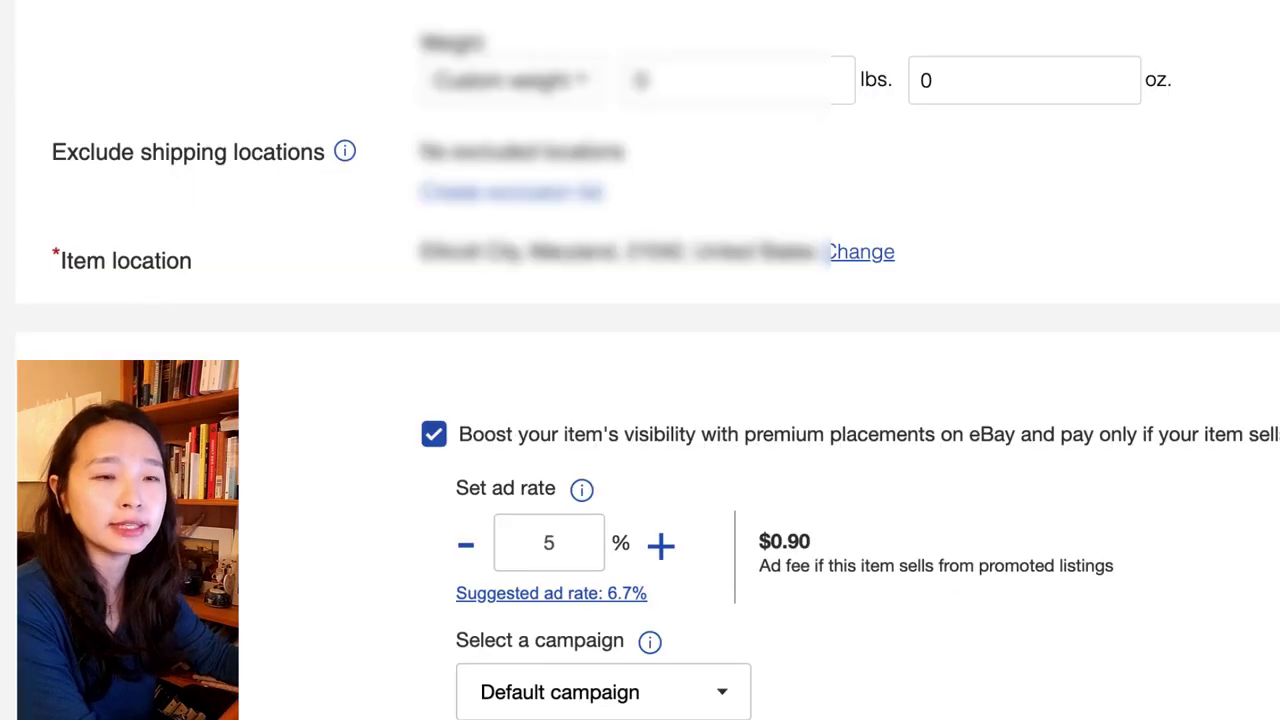
Go back to the eBay listing and switch the item description to the Standard view.
scroll(760, 400, up, 20)
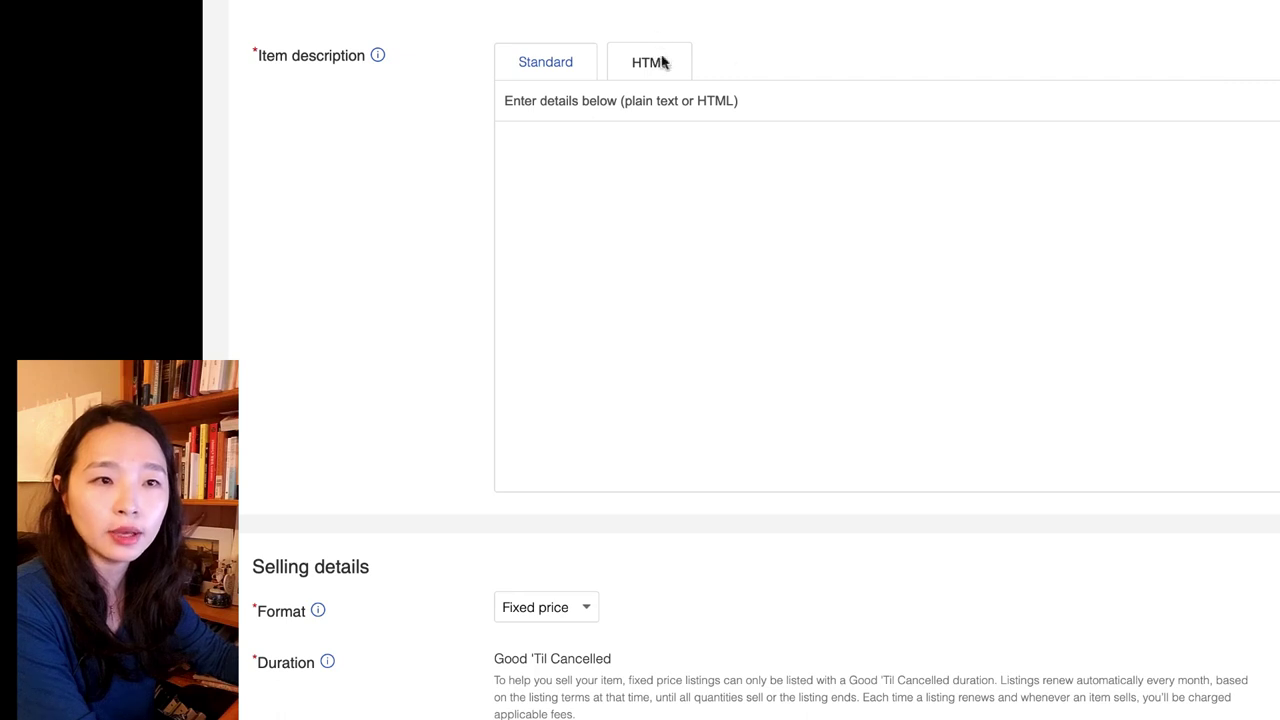
click(547, 66)
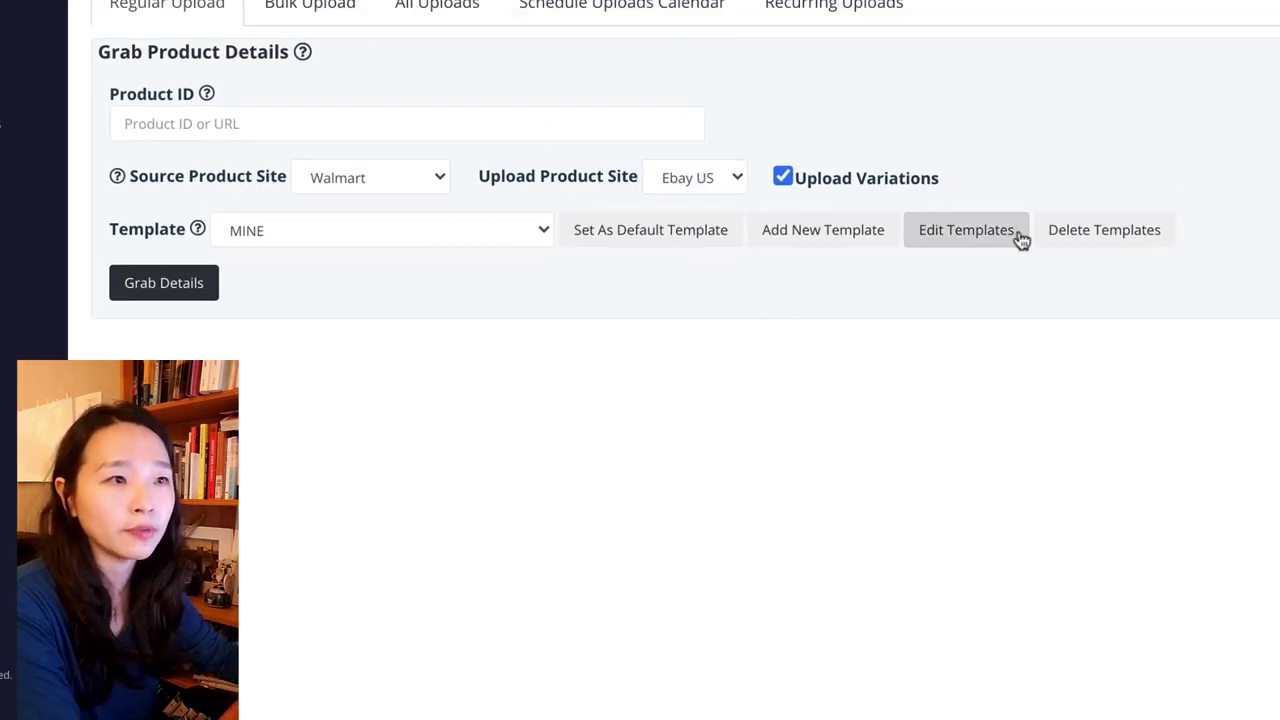
Open the AutoDS template editor on the Halloween Sale template and select its banner image.
click(973, 240)
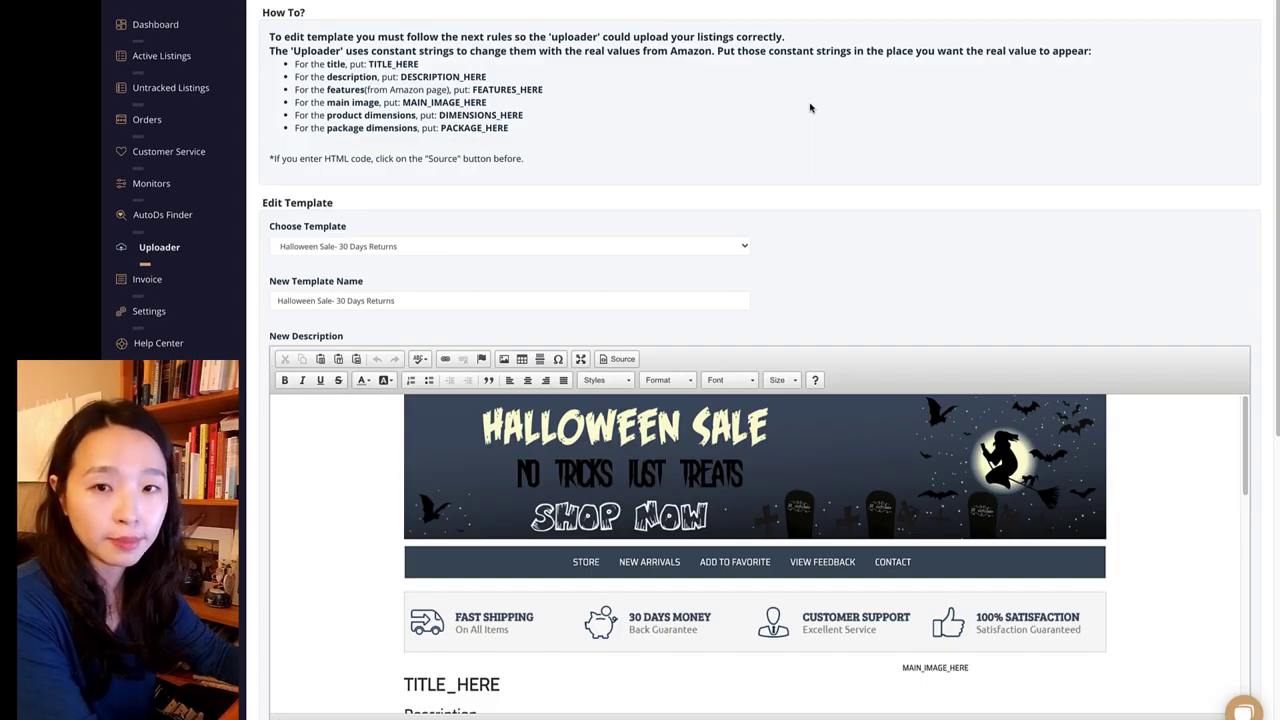
scroll(810, 107, down, 3)
click(580, 188)
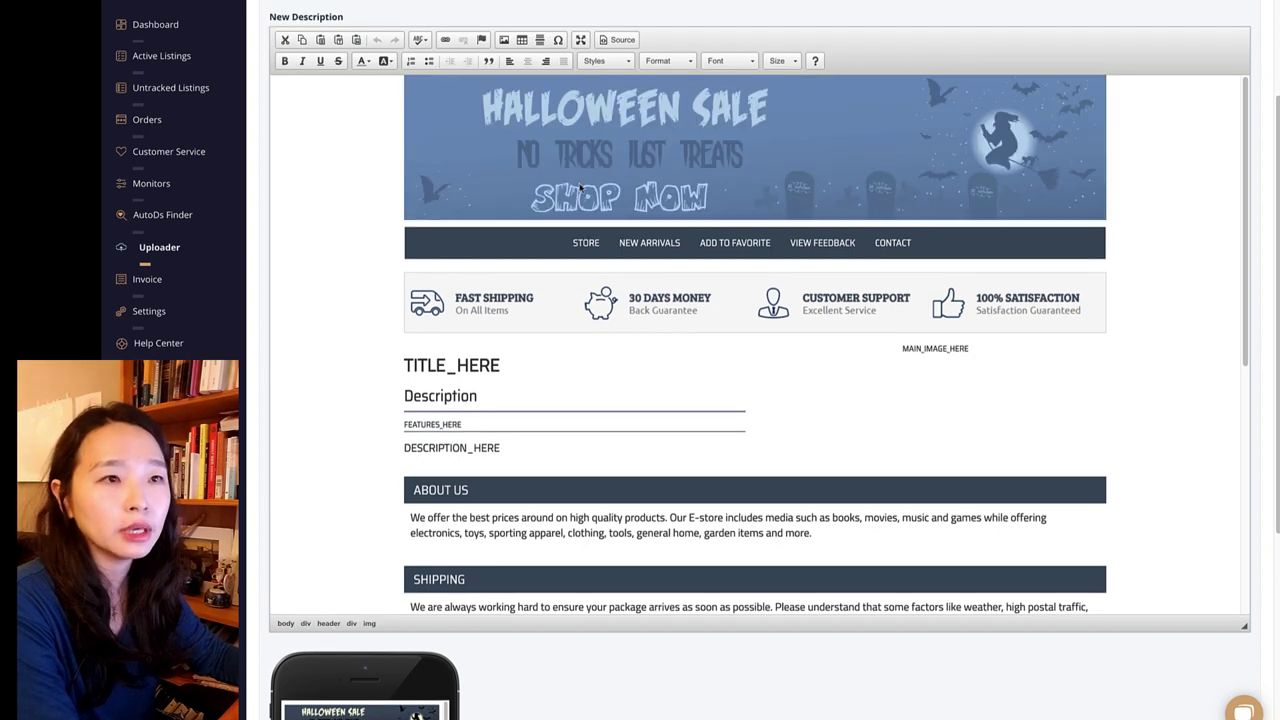
click(390, 201)
click(622, 153)
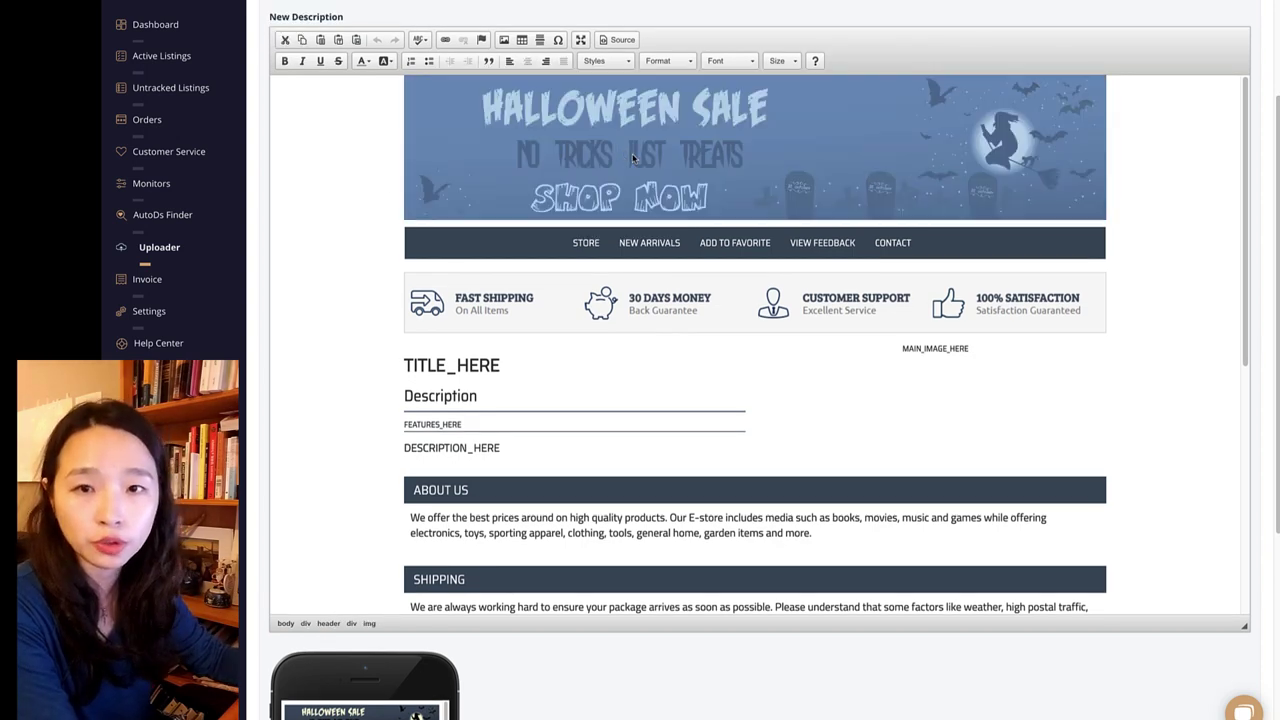
Replace the STORE label in the template's navigation bar with "HELLO".
click(576, 222)
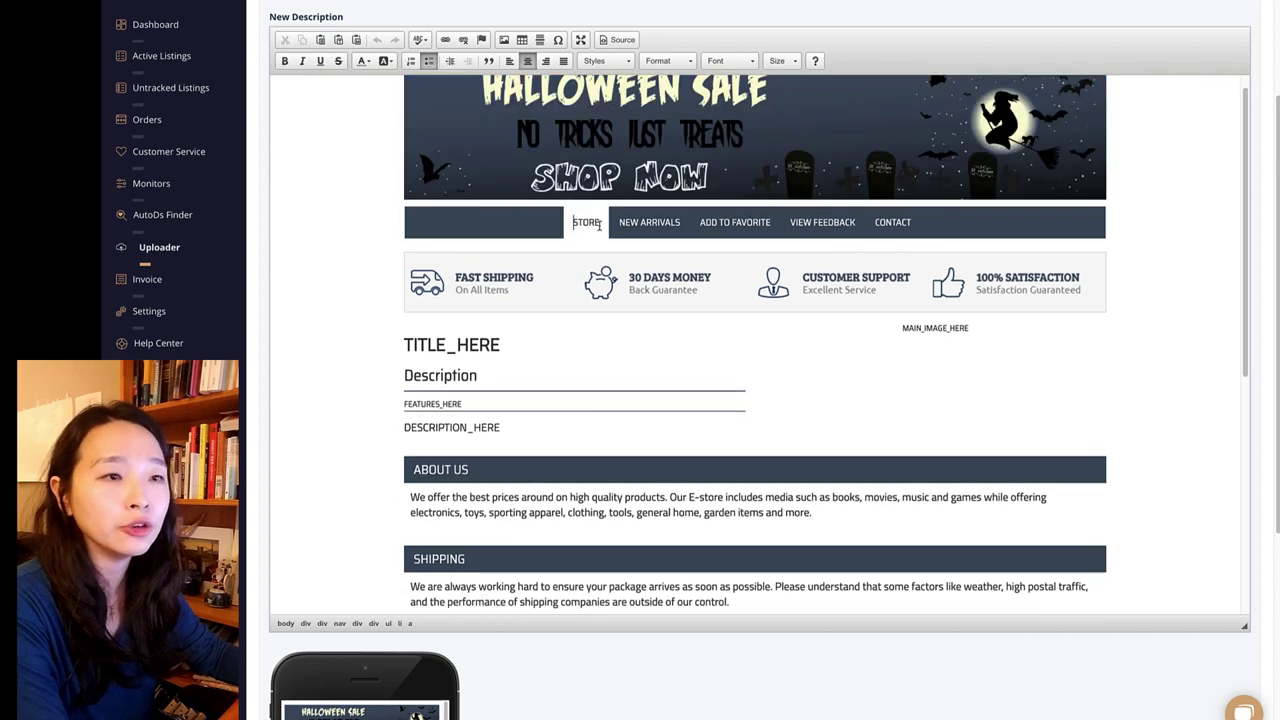
double_click(576, 222)
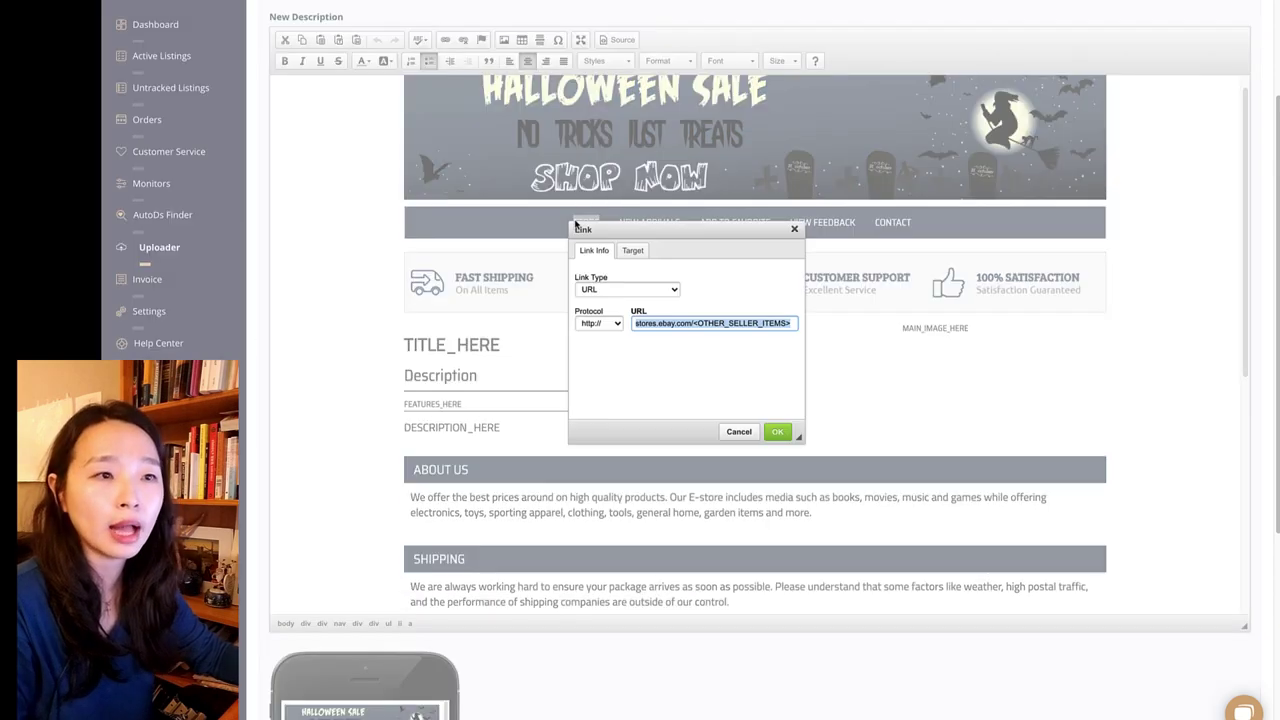
click(795, 228)
text(HELLO)
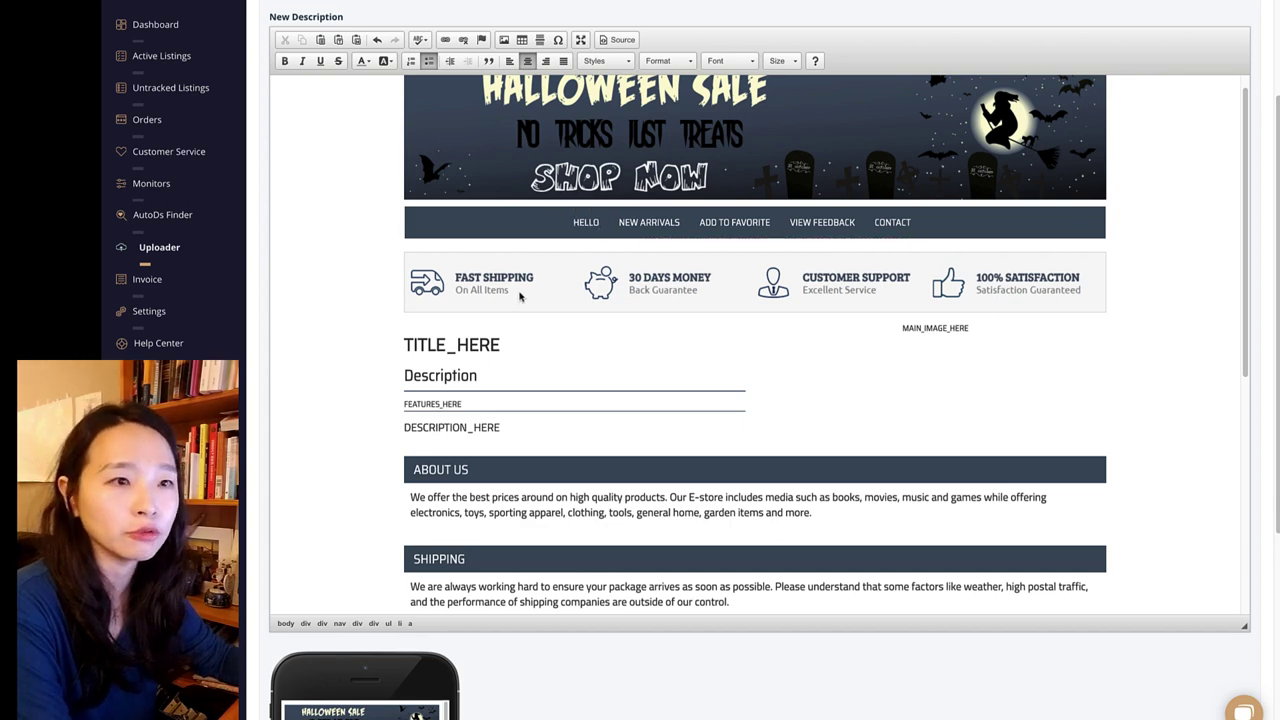
Review the template's shipping paragraphs and 30-day return policy text.
scroll(420, 300, down, 4)
drag(410, 218, 878, 335)
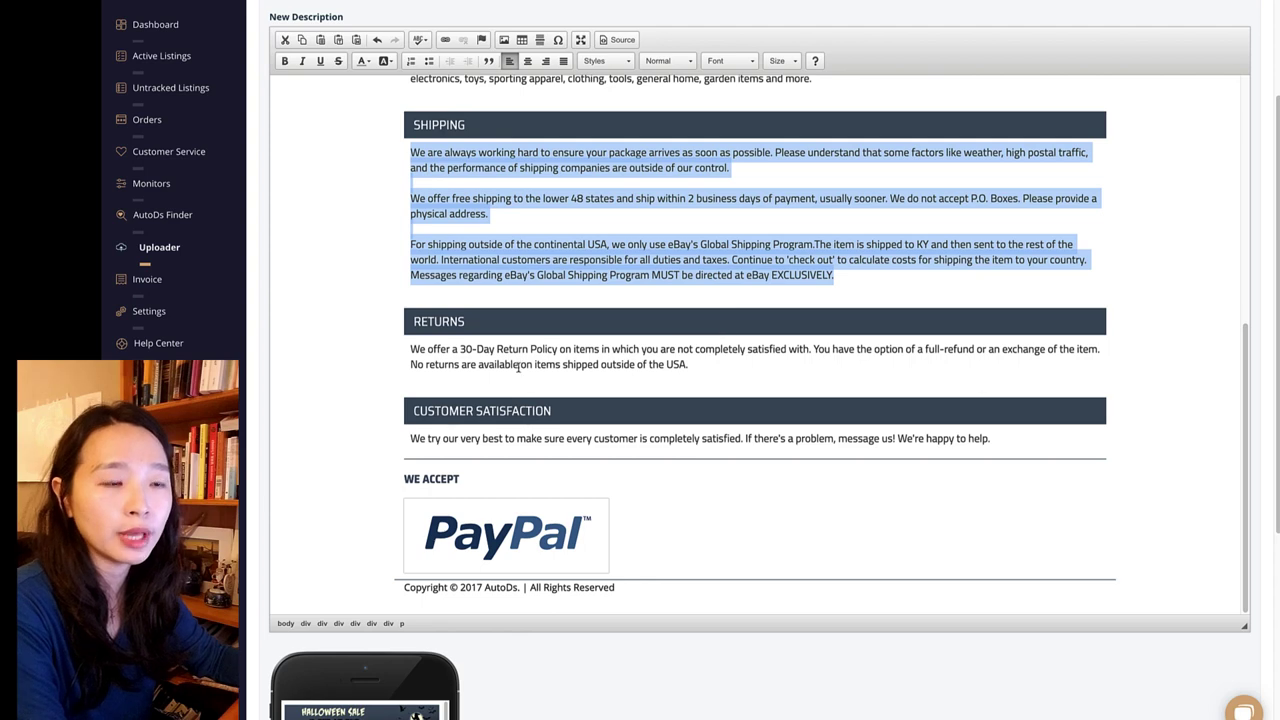
scroll(403, 372, down, 1)
drag(457, 322, 613, 325)
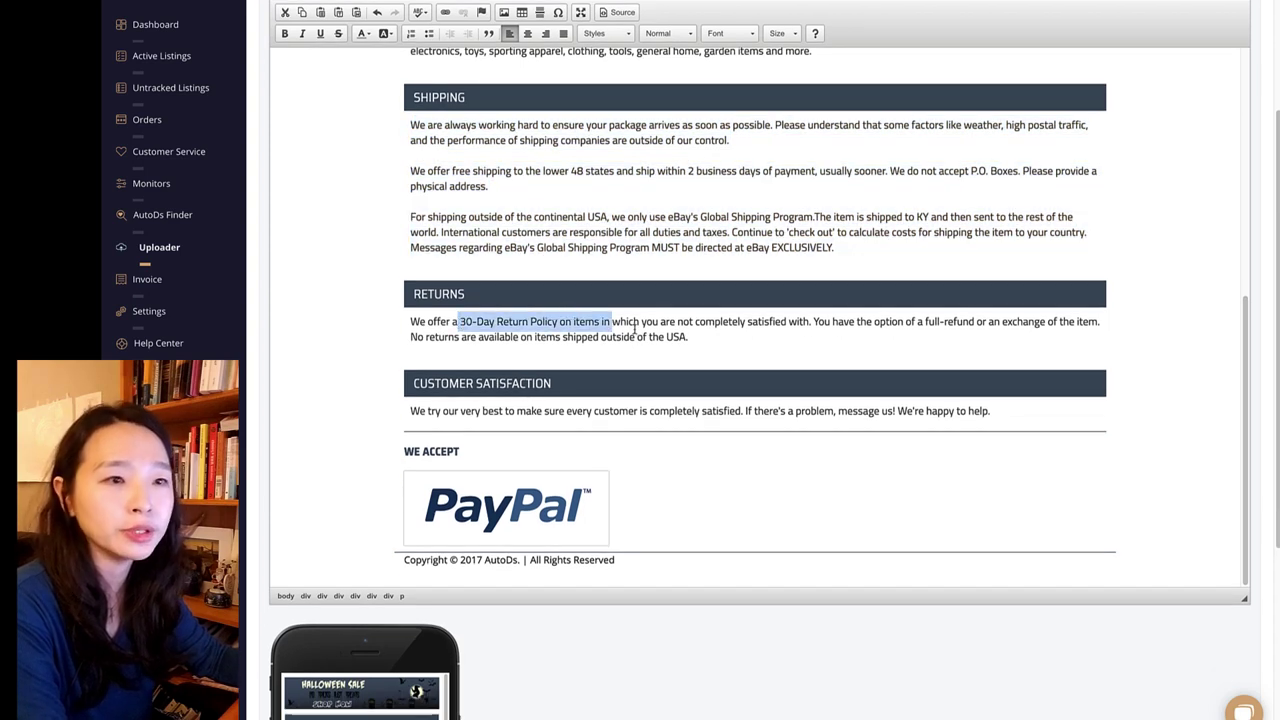
scroll(634, 330, down, 3)
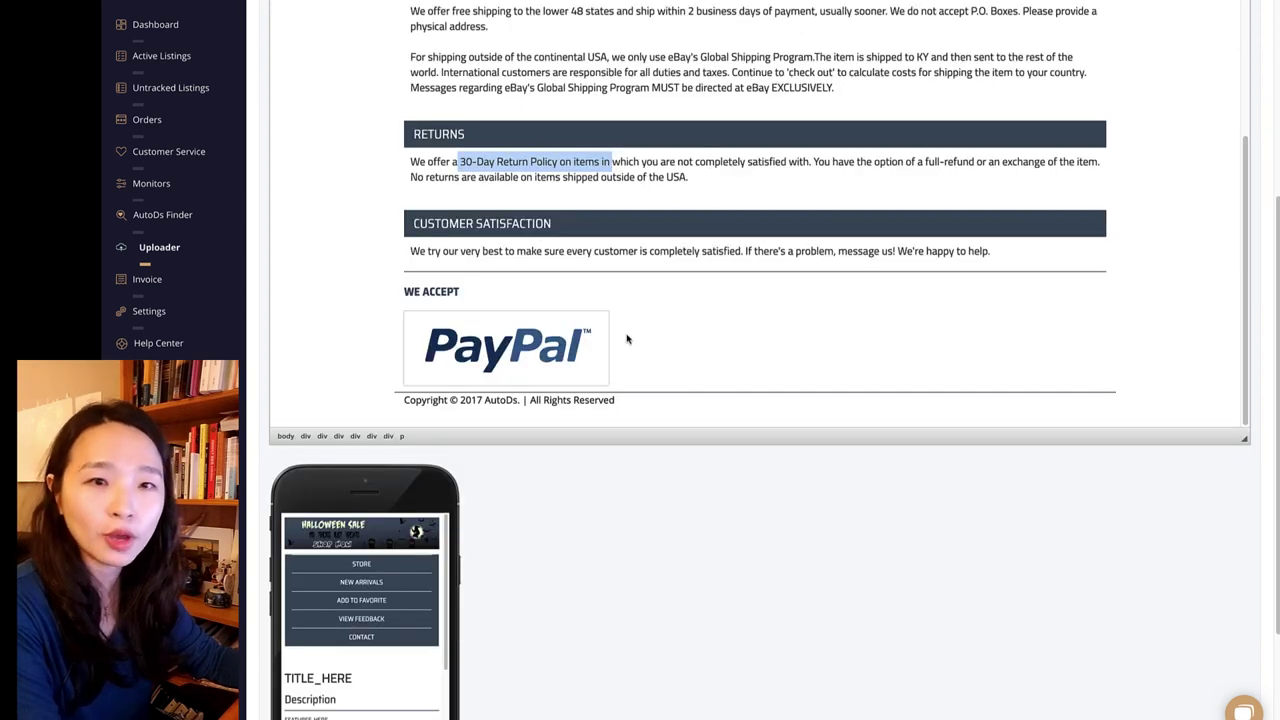
Replace "AutoDs" in the template's copyright line with "미크국주부".
double_click(498, 399)
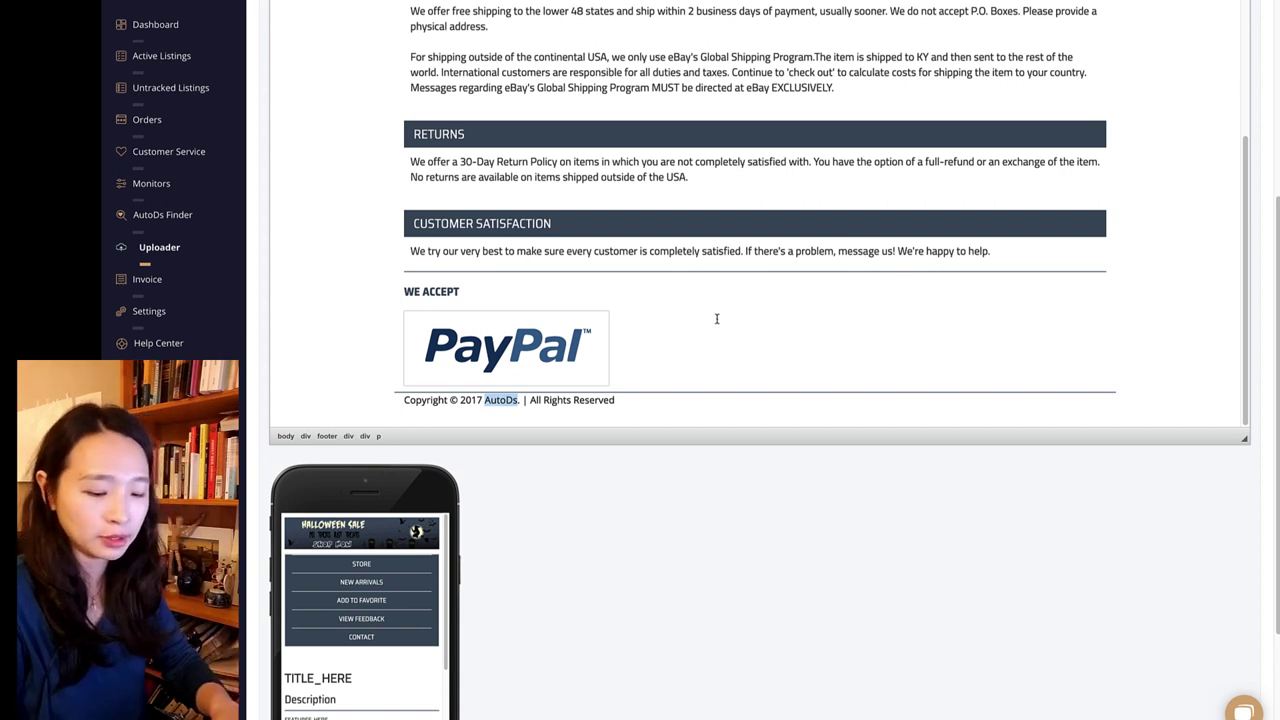
text(미크국주부.)
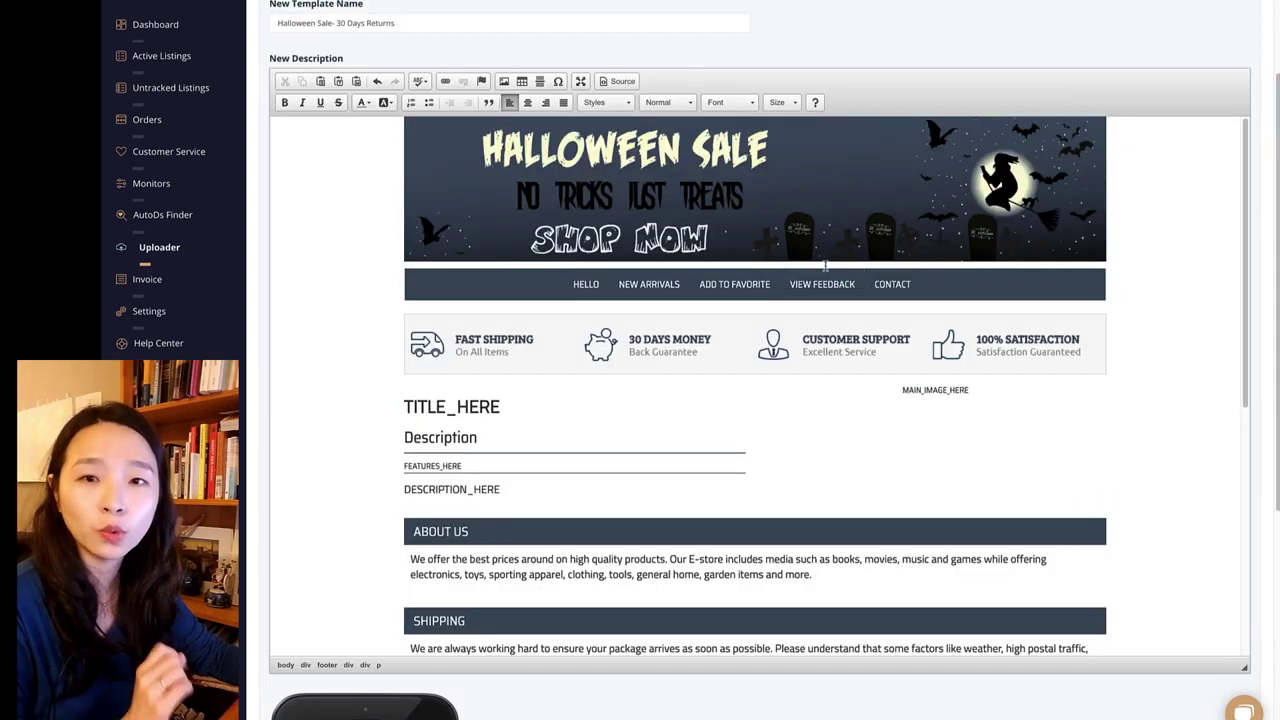
Check the phone preview of the customised Halloween Sale template and finish editing it.
scroll(825, 265, down, 15)
scroll(386, 486, down, 4)
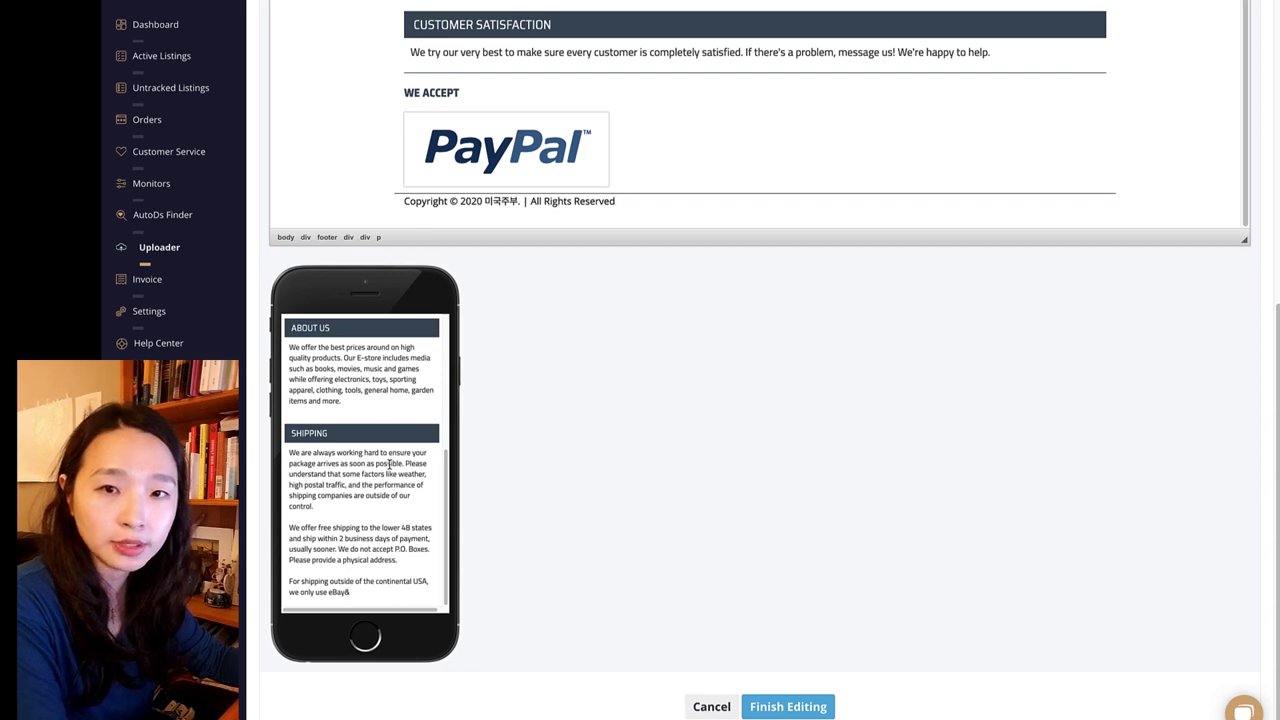
scroll(388, 464, up, 2)
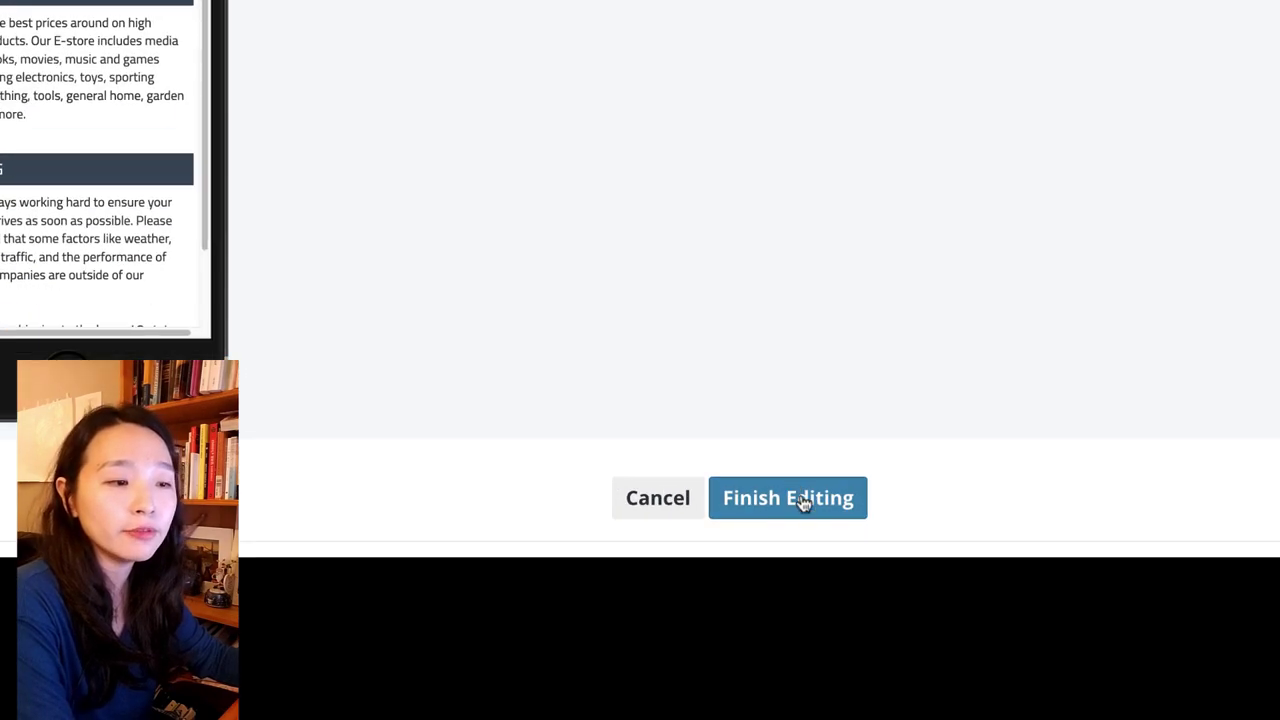
click(803, 503)
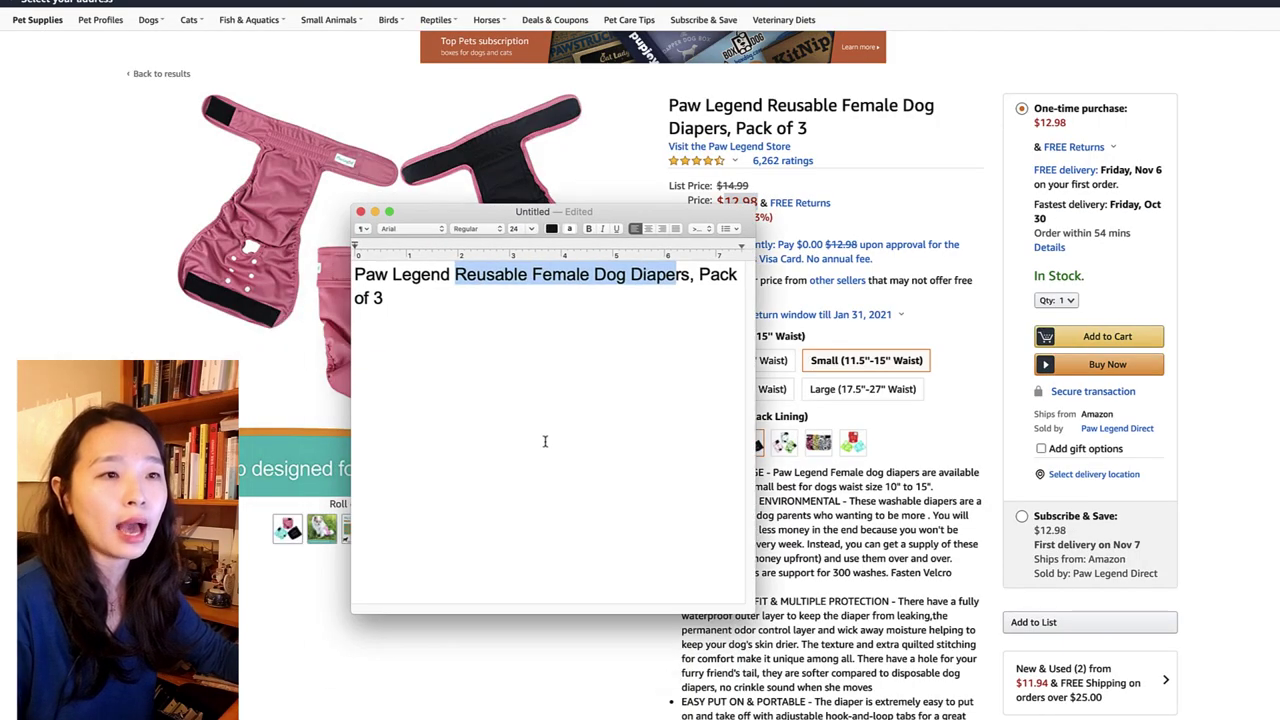
Paste the Amazon link of the Paw Legend dog diapers below the product title in the text note and select the whole link.
click(524, 370)
key(super+v)
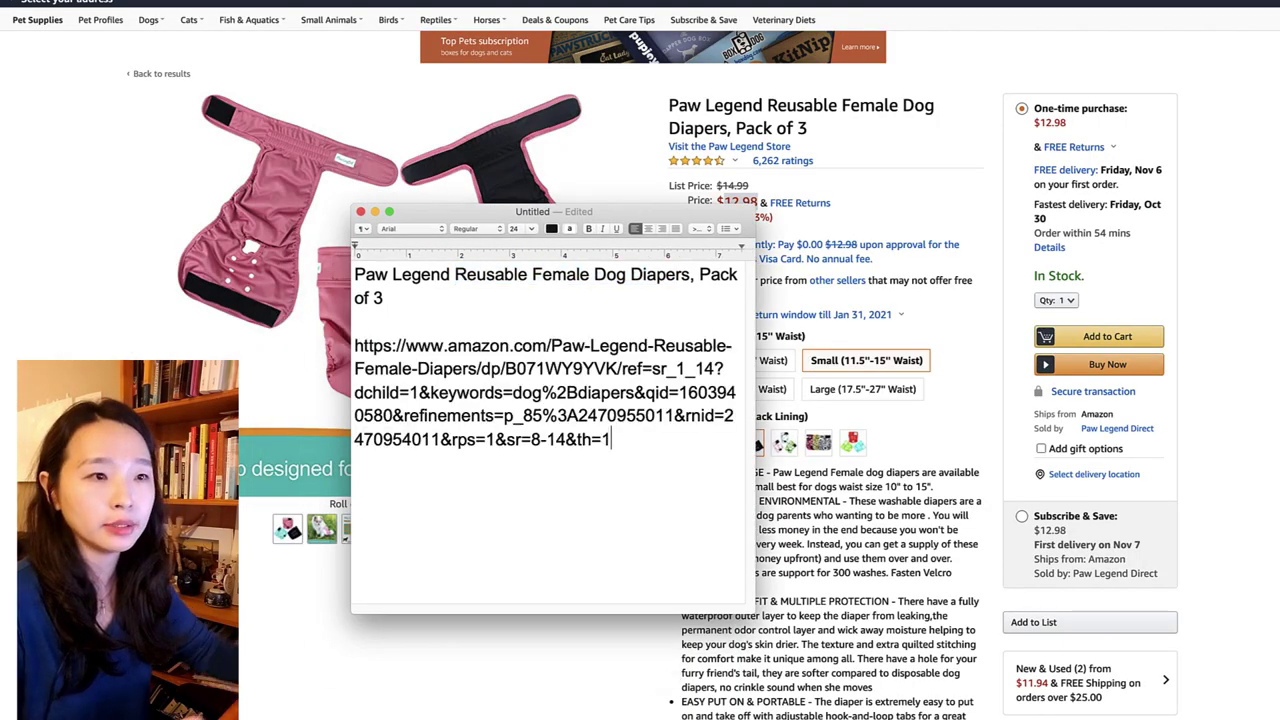
drag(651, 440, 321, 337)
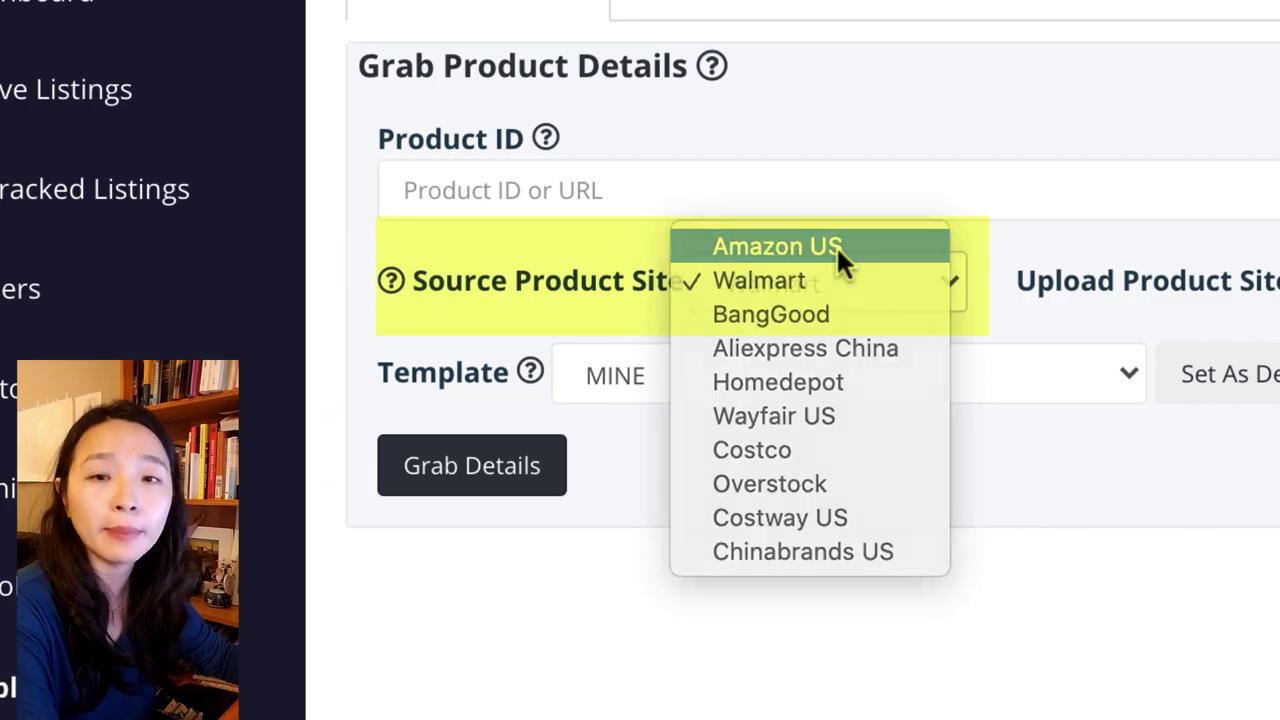
Set the source product site to Amazon US in the AutoDS uploader and activate the Product ID field for entry.
click(836, 246)
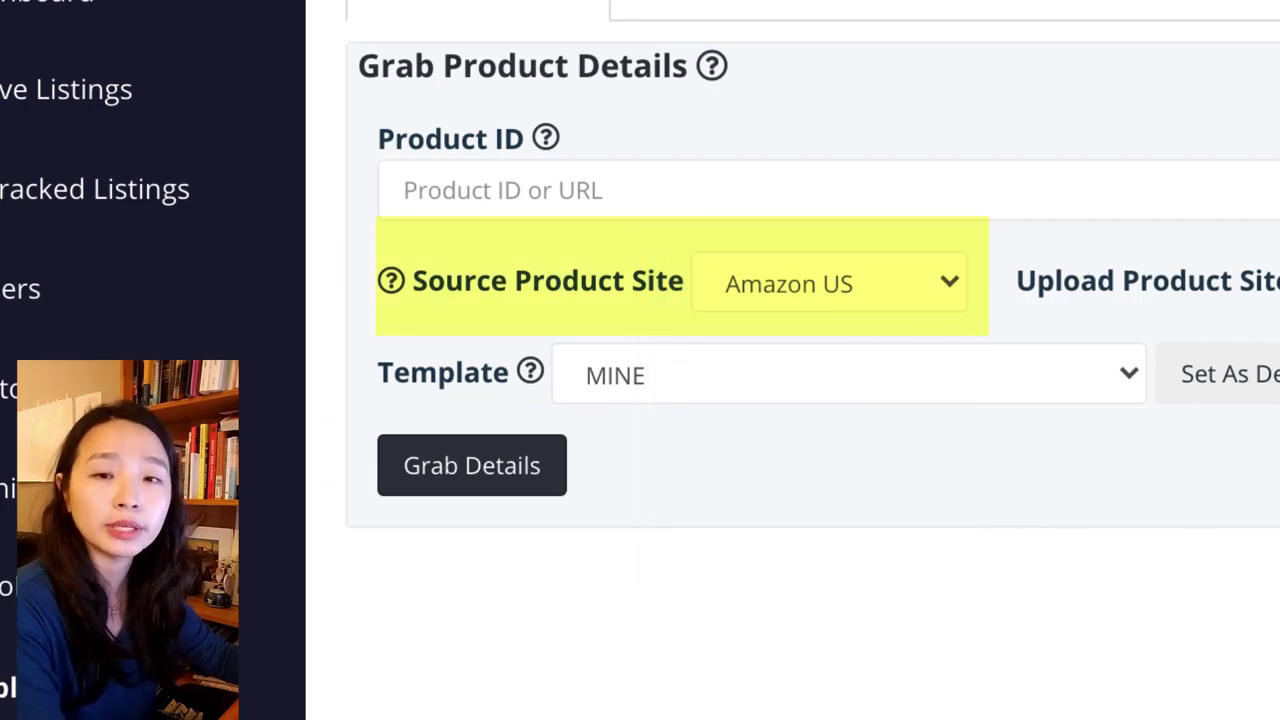
click(672, 191)
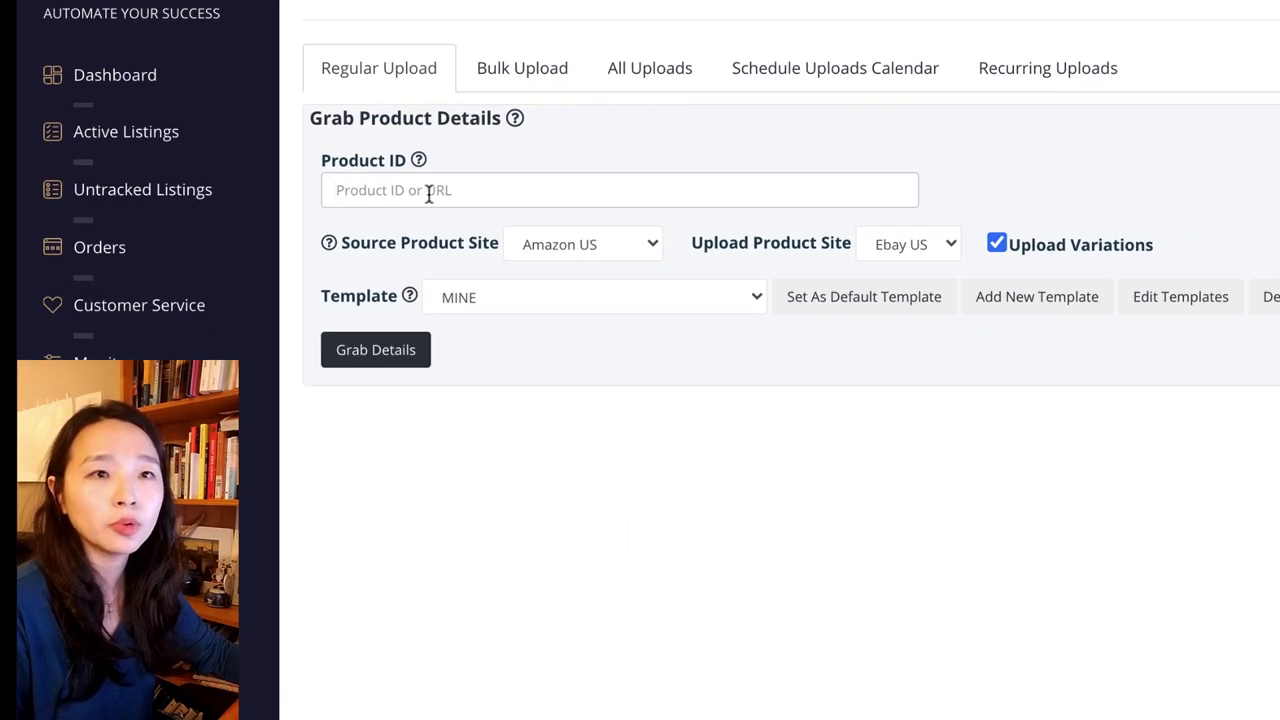